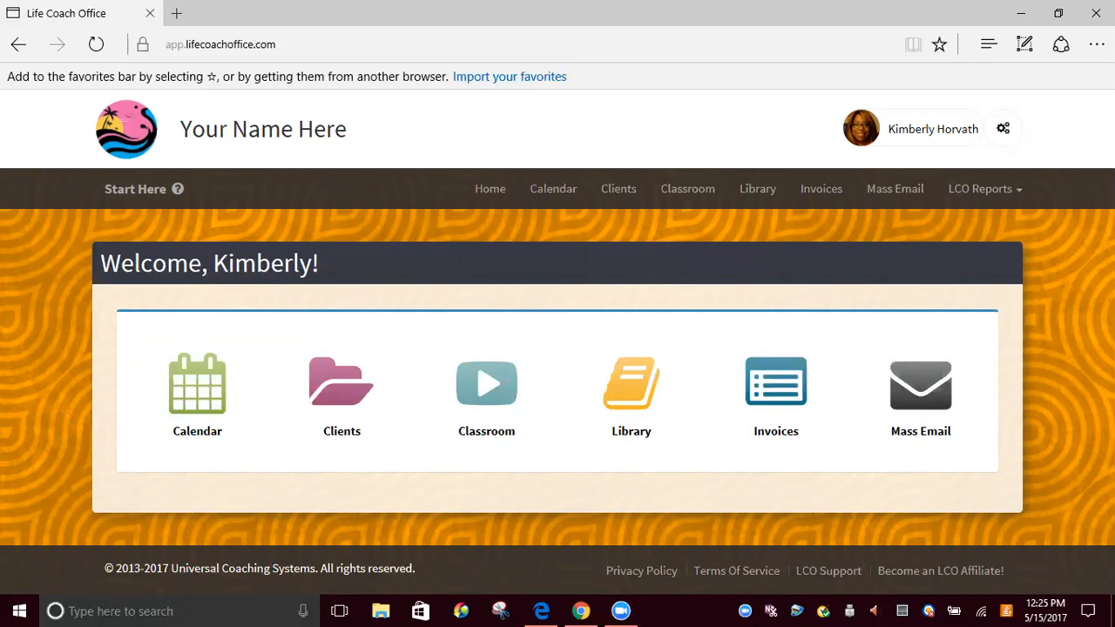
# Open the "#1 Coaching Agreement" coaching journal template for editing
pyautogui.click(1006, 129)
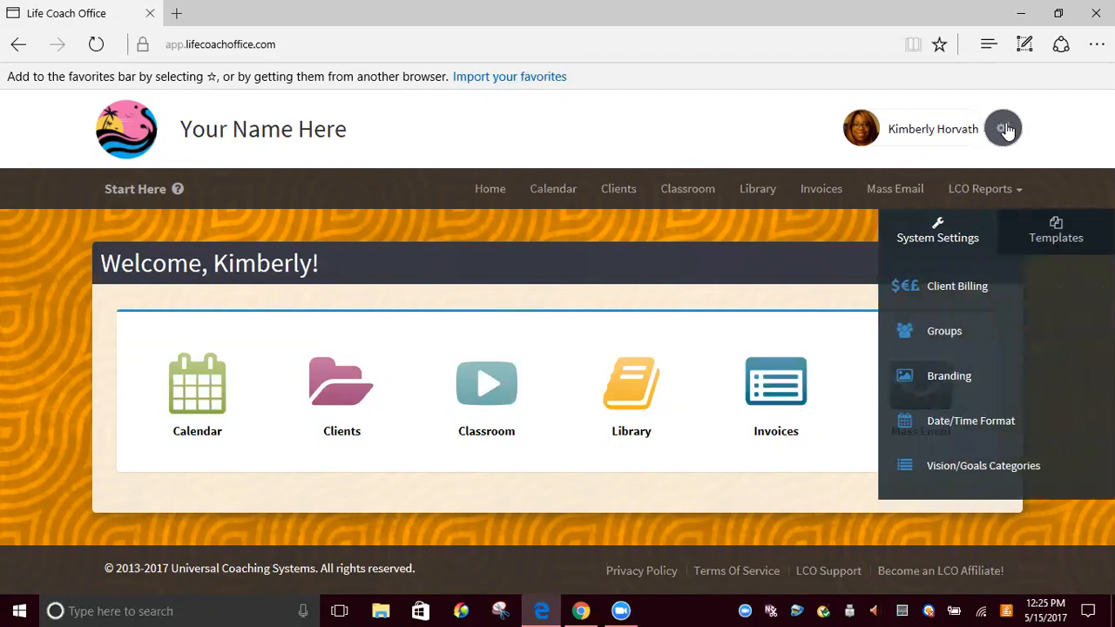
pyautogui.click(1036, 234)
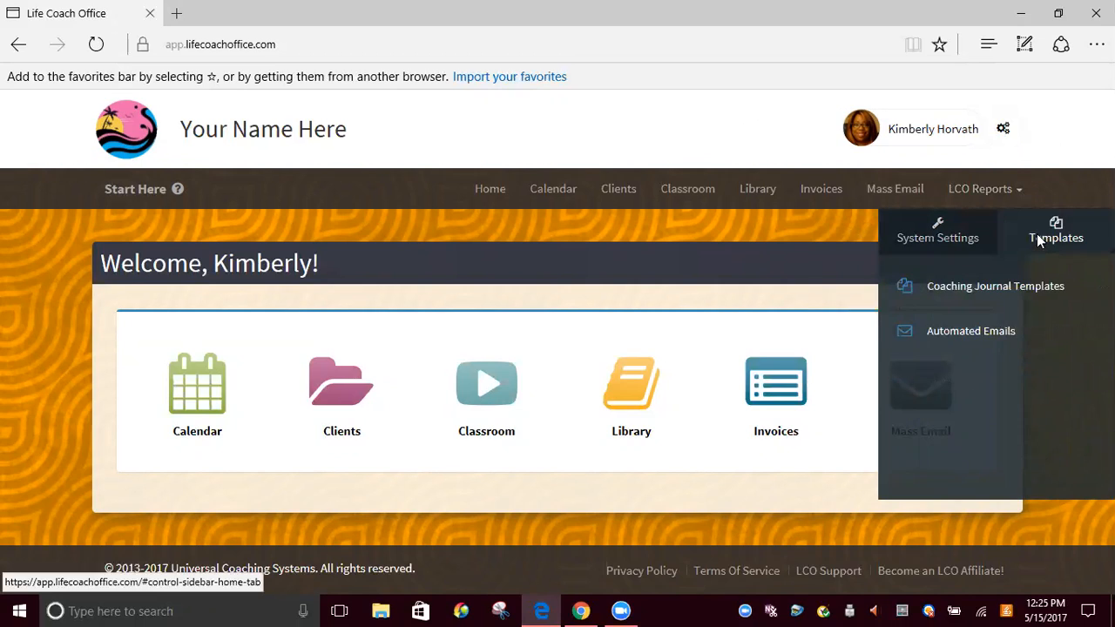
pyautogui.click(995, 291)
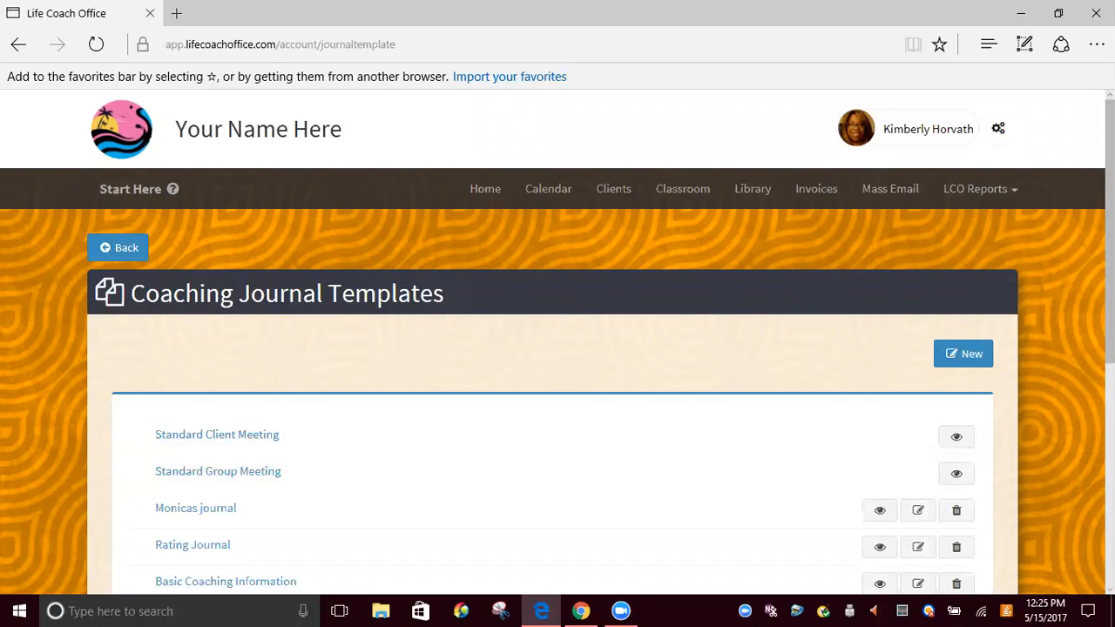
pyautogui.scroll(-4, 557, 348)
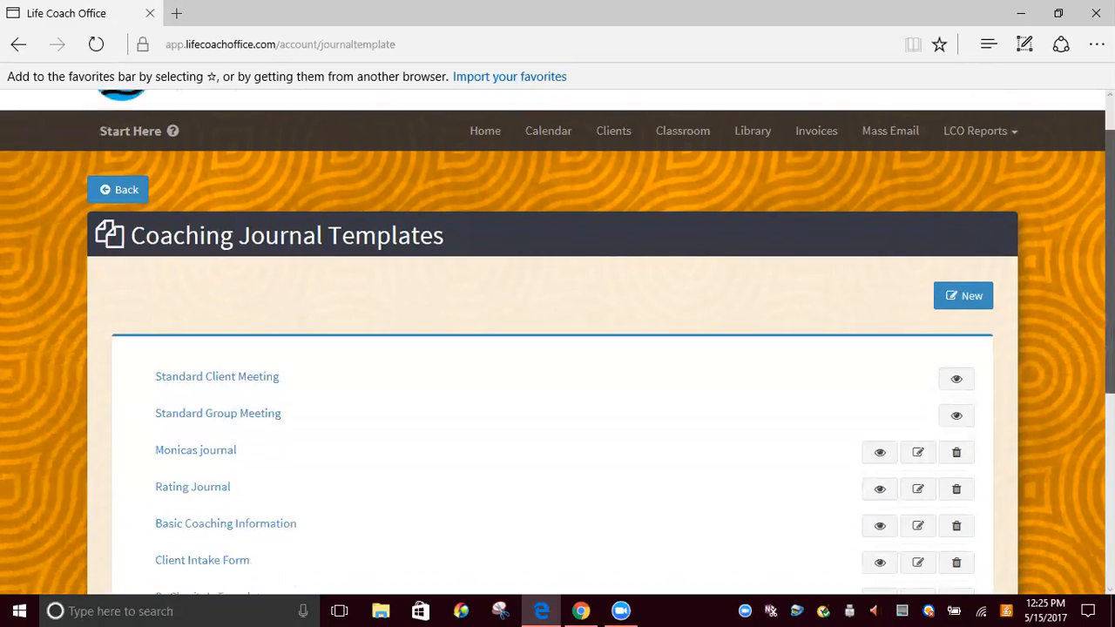
pyautogui.scroll(-1, 557, 349)
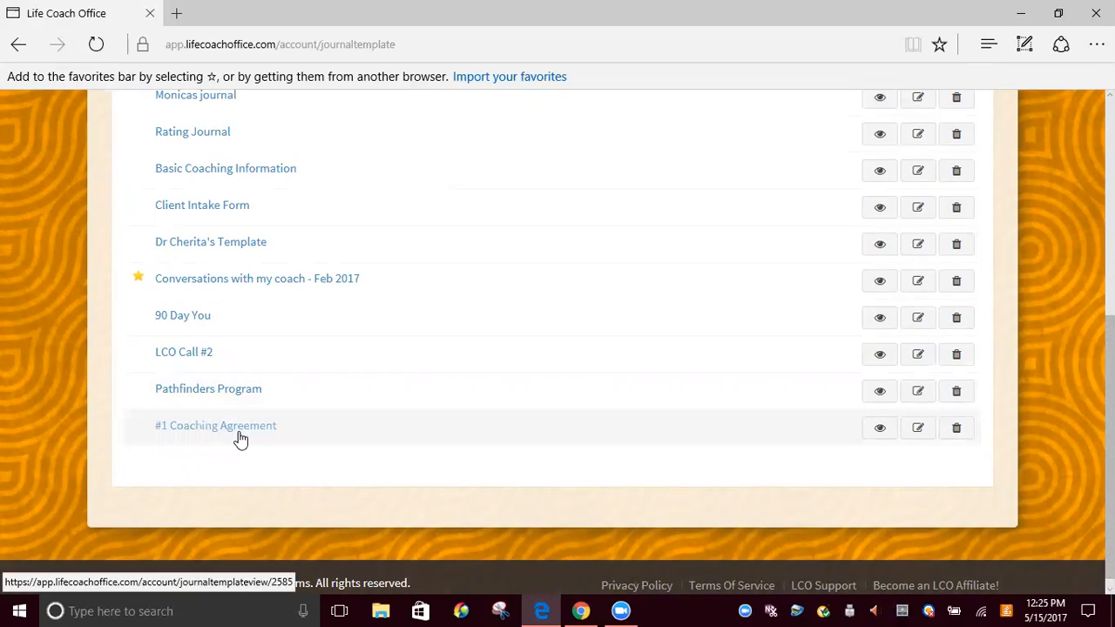
pyautogui.click(240, 436)
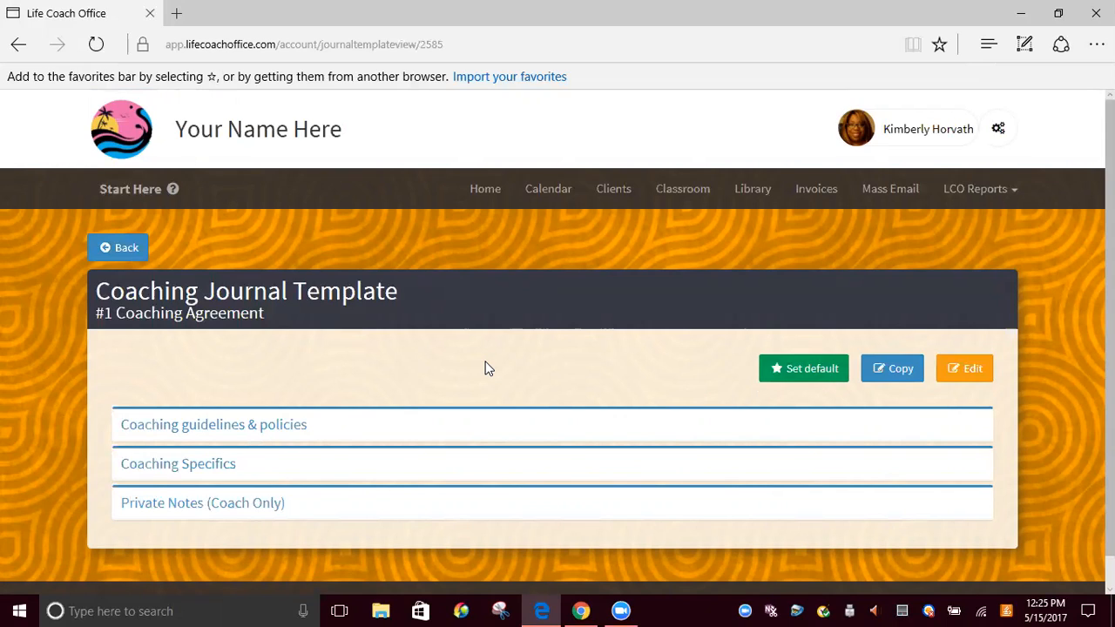
pyautogui.click(969, 370)
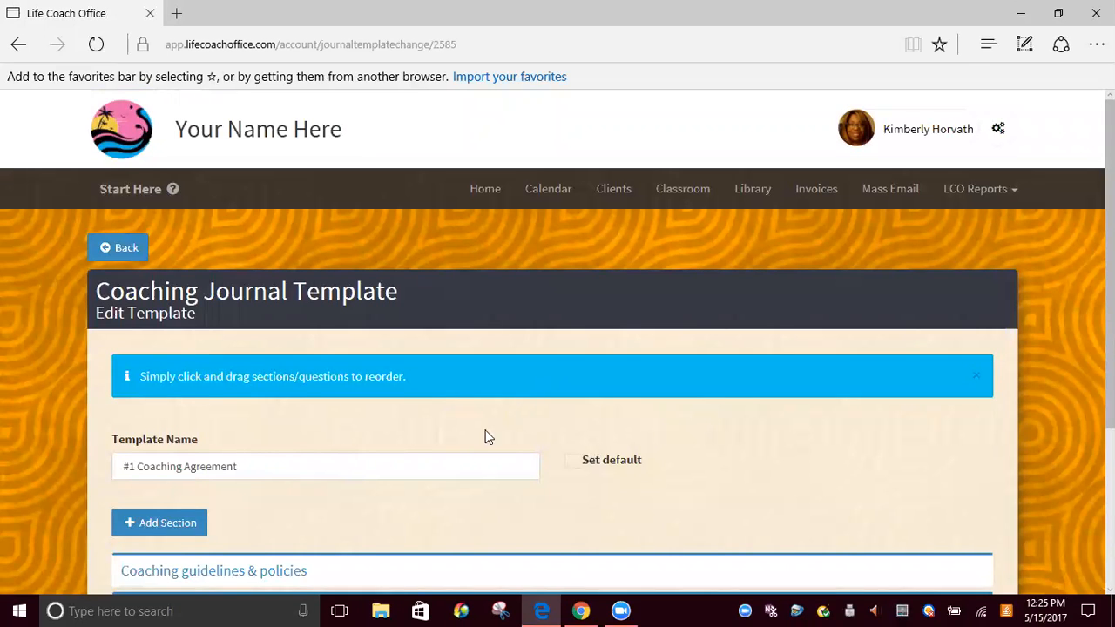
# Review the instructions, edit and view permissions, and questions in the template's Coaching guidelines & policies section
pyautogui.scroll(-3, 557, 348)
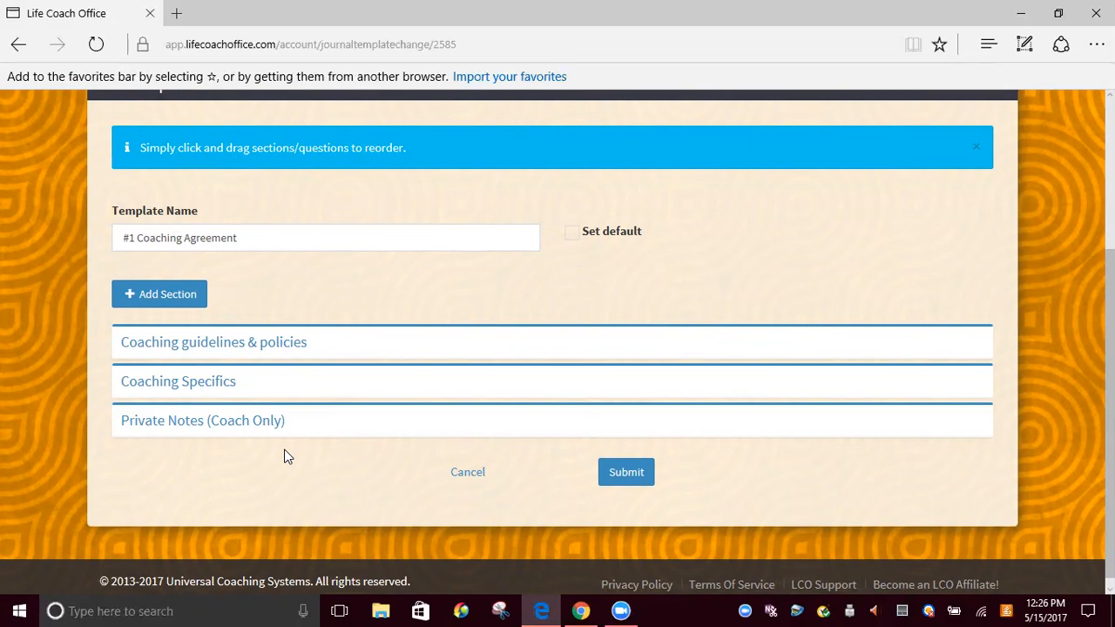
pyautogui.click(240, 351)
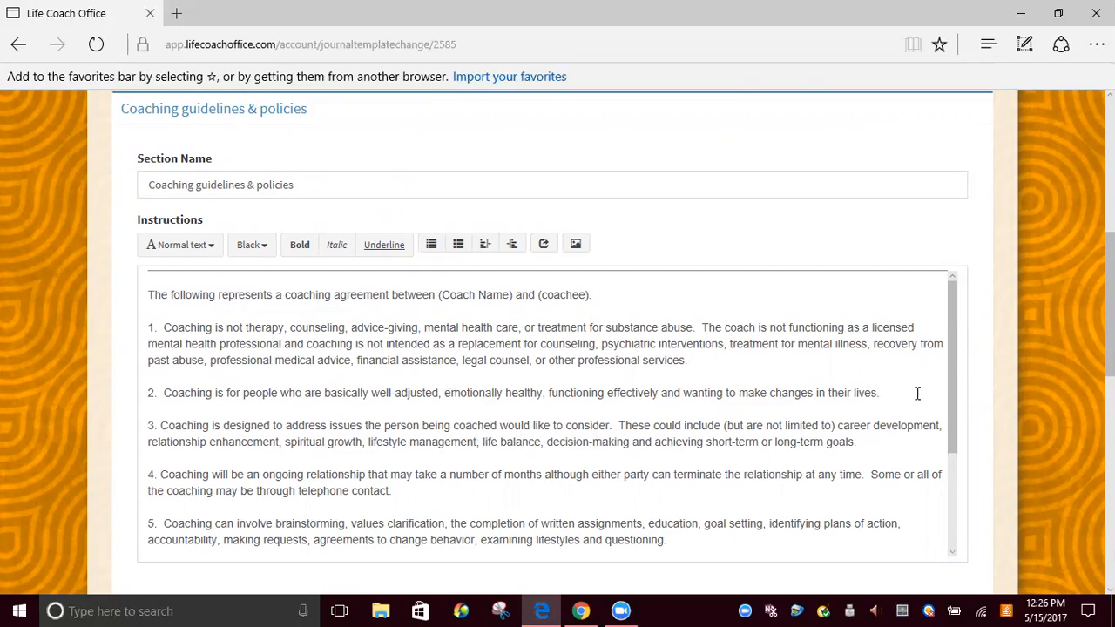
pyautogui.moveTo(951, 392); pyautogui.dragTo(954, 488)
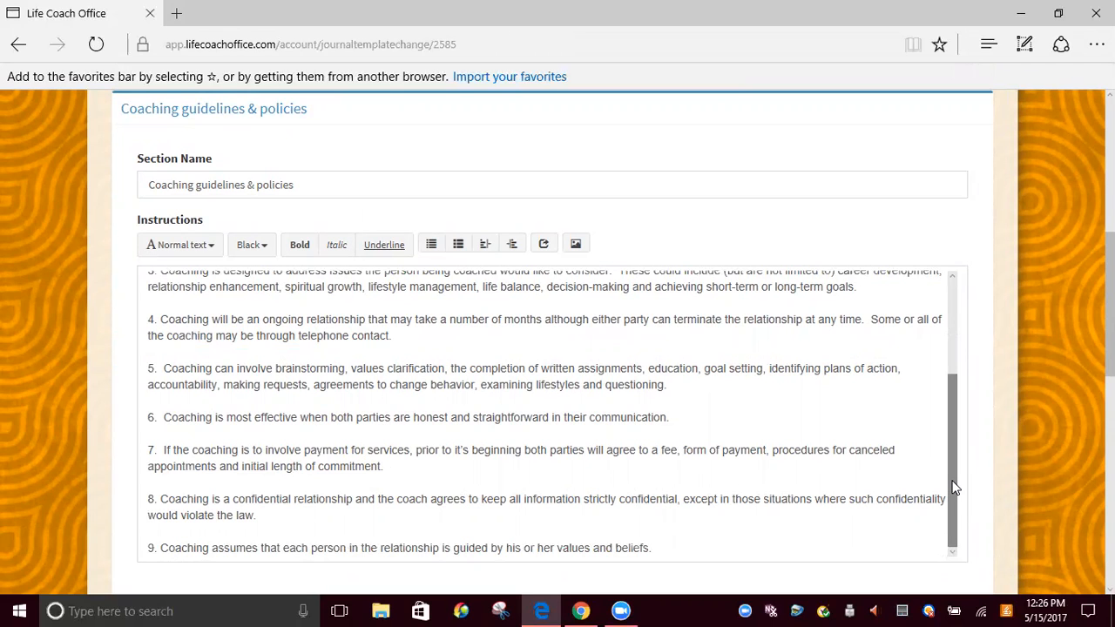
pyautogui.scroll(-3, 1106, 305)
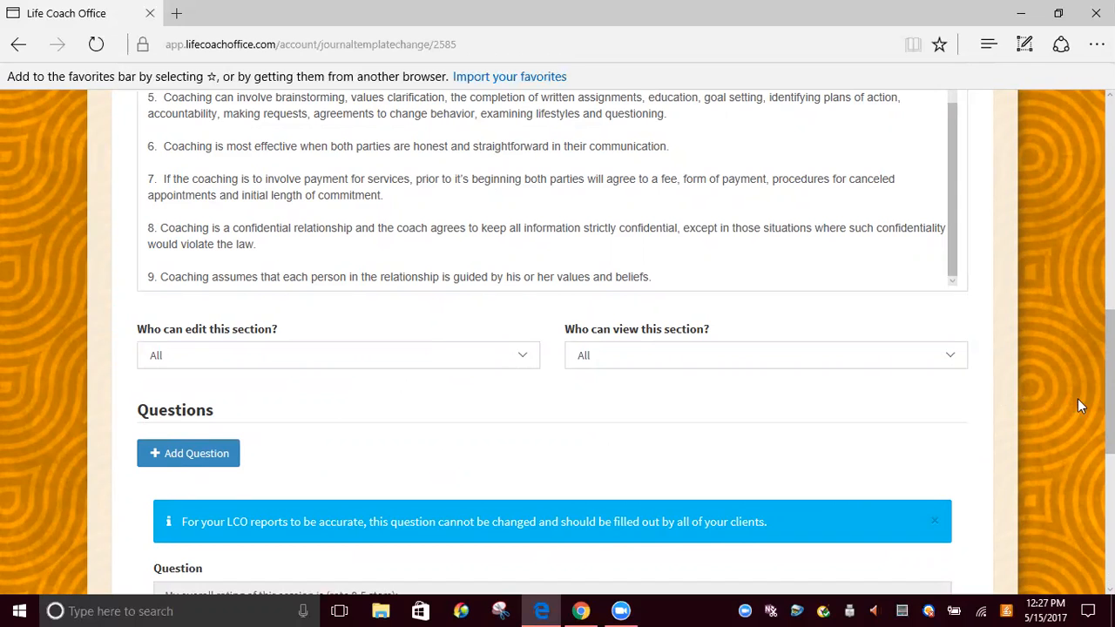
pyautogui.scroll(-3, 1107, 383)
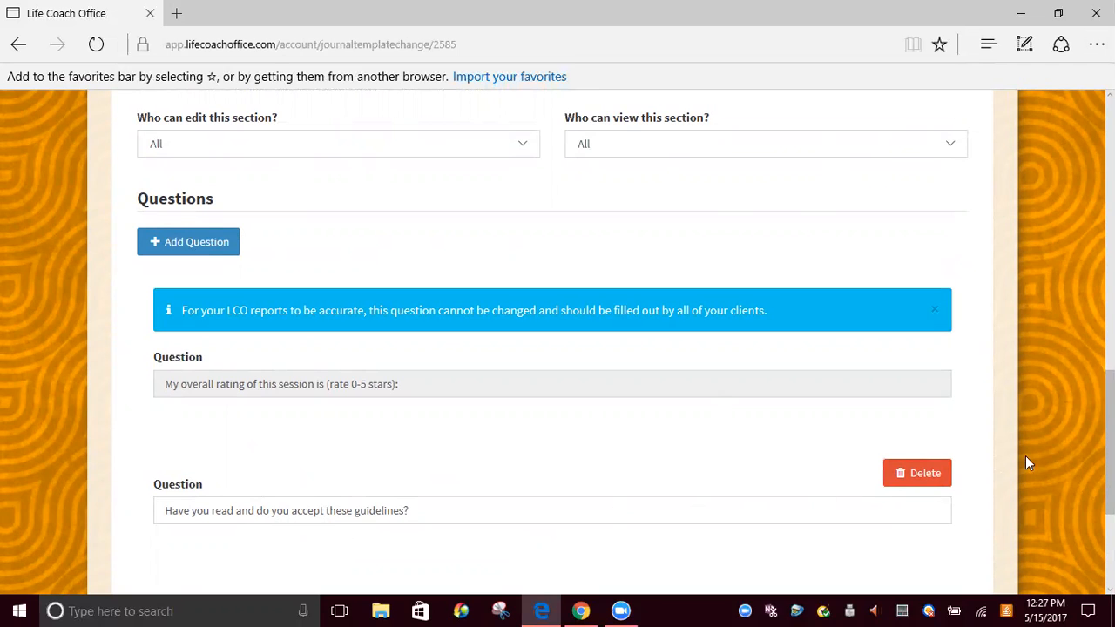
pyautogui.moveTo(1108, 455); pyautogui.dragTo(1108, 526)
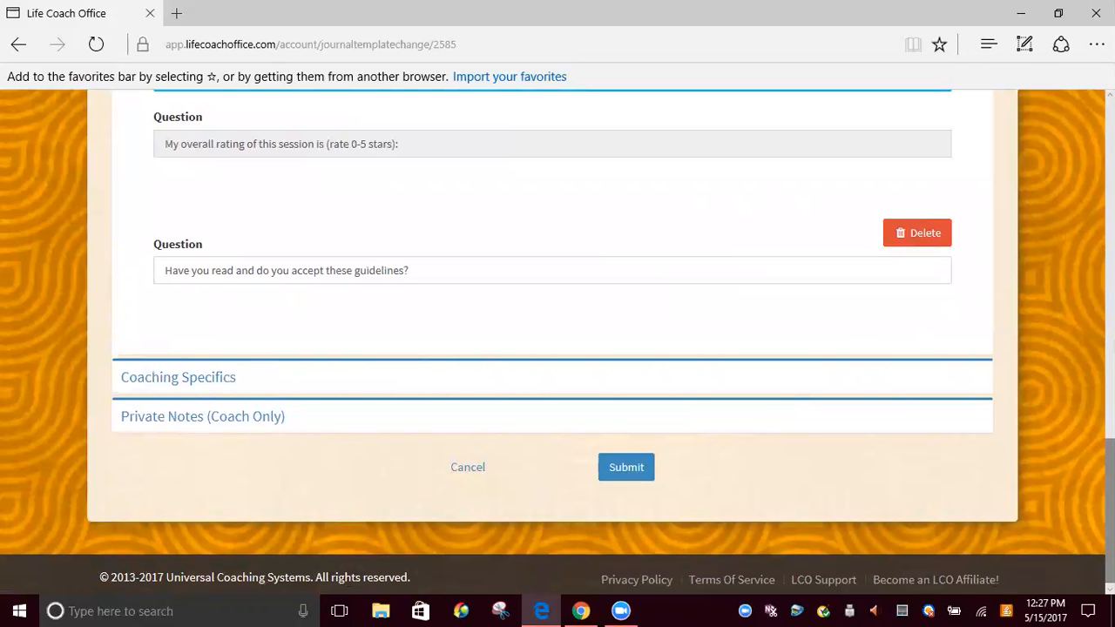
# Review the Coaching Specifics section's instructions and questions, and submit the template
pyautogui.click(200, 380)
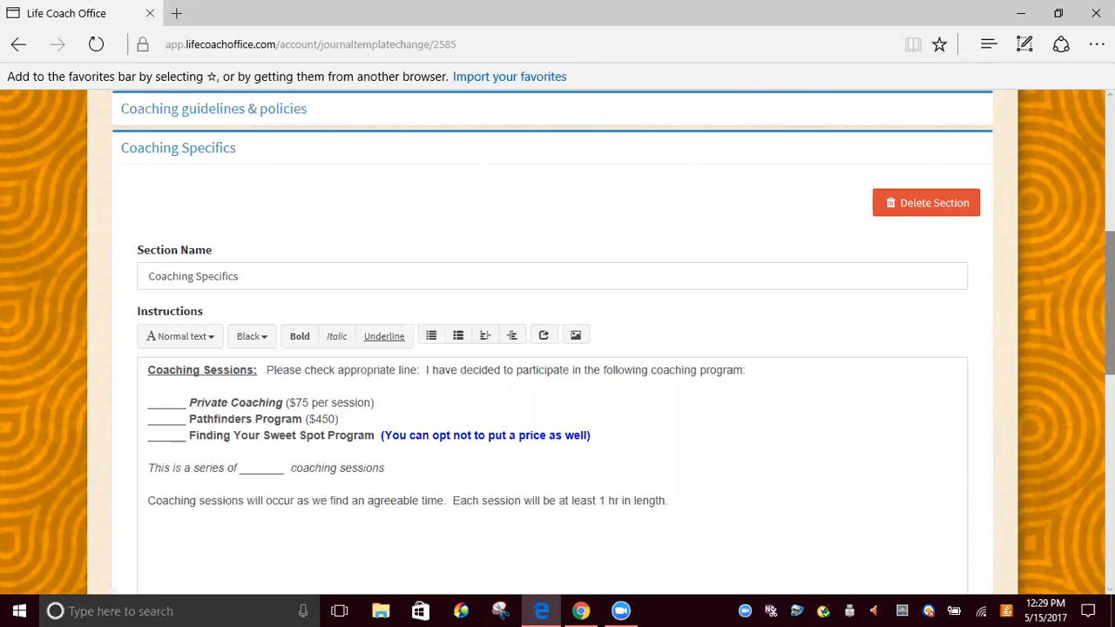
pyautogui.scroll(-1, 557, 342)
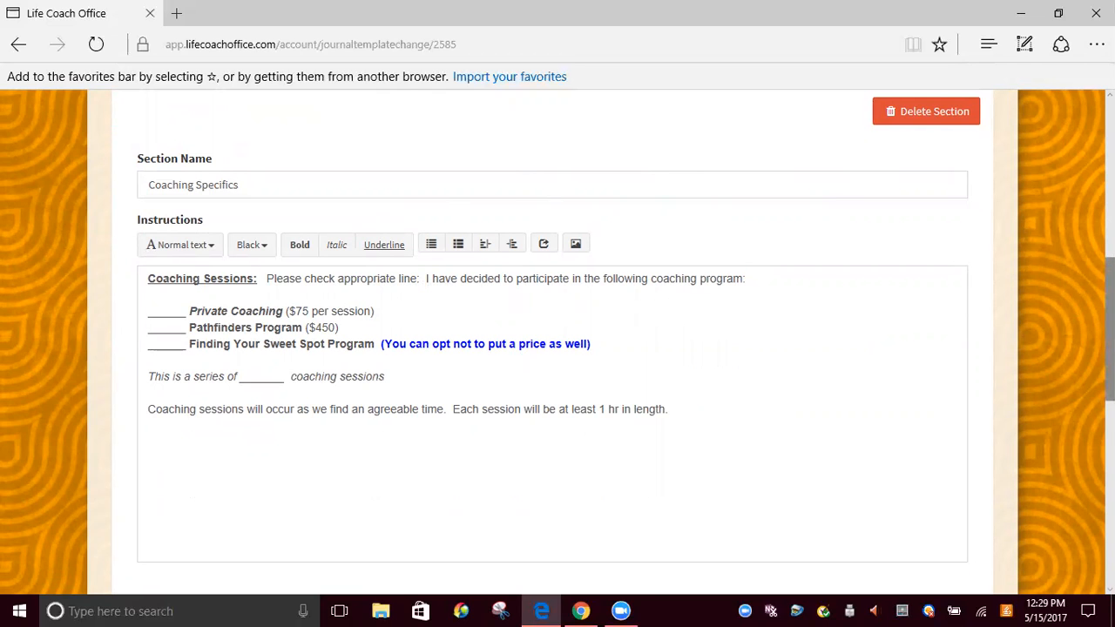
pyautogui.scroll(-5, 557, 348)
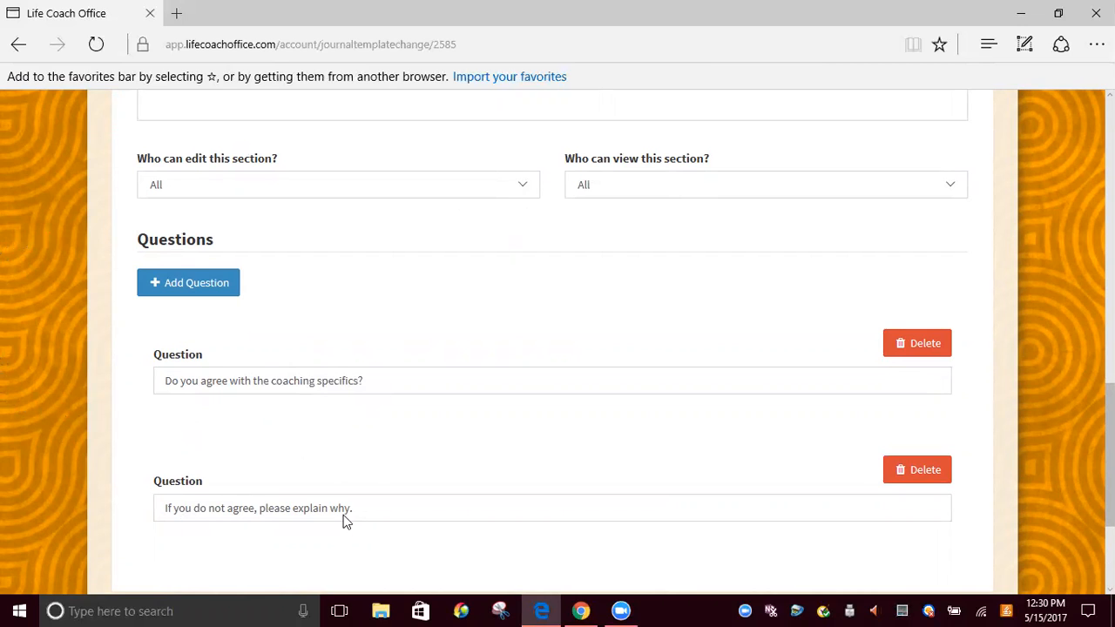
pyautogui.scroll(-1, 343, 517)
pyautogui.scroll(-2, 558, 348)
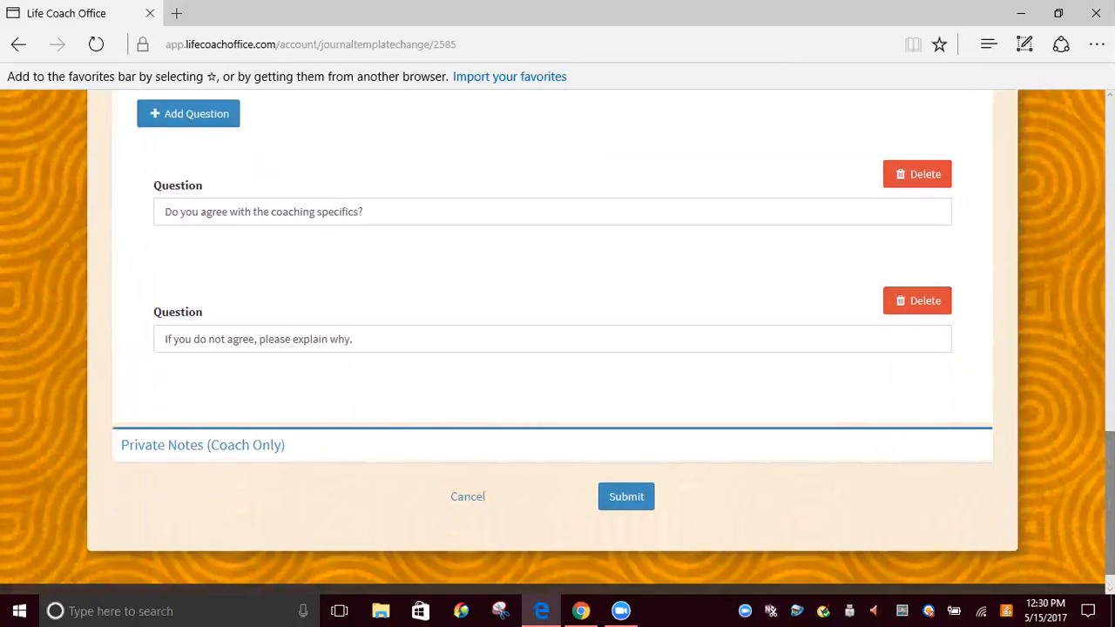
pyautogui.click(627, 496)
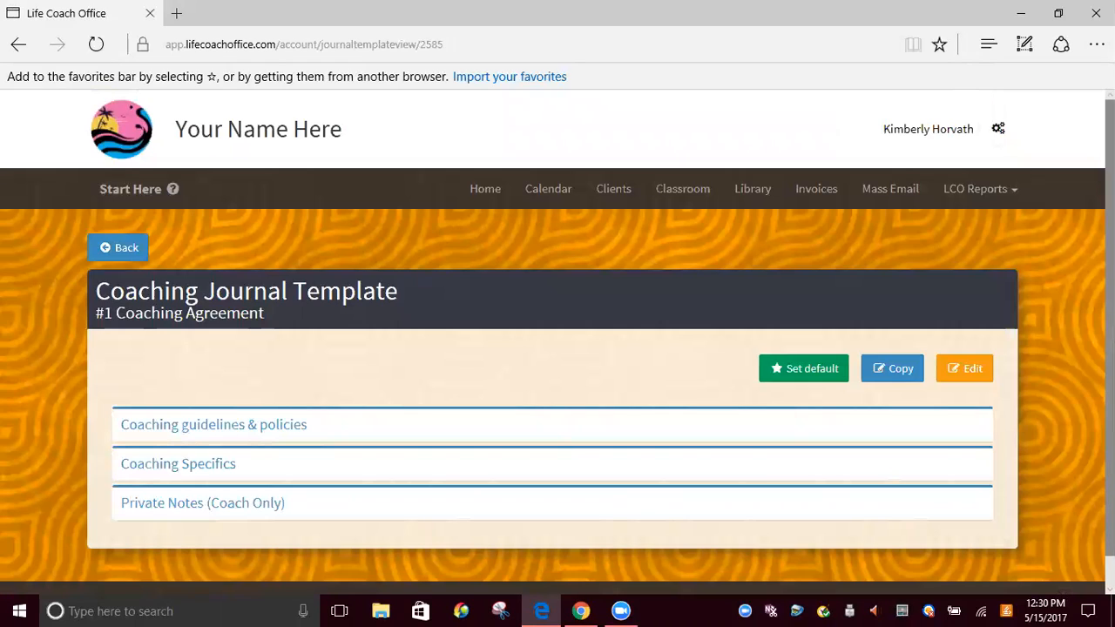
# Start a new calendar meeting with the session title "Coaching Agreement" and place the text cursor in its session description
pyautogui.click(553, 198)
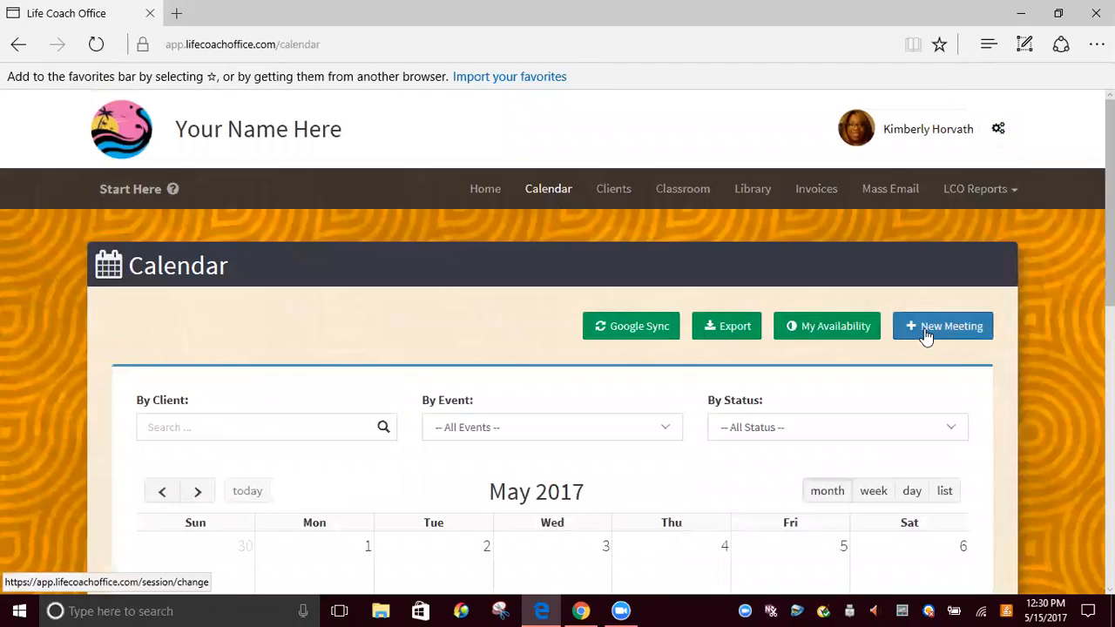
pyautogui.click(930, 325)
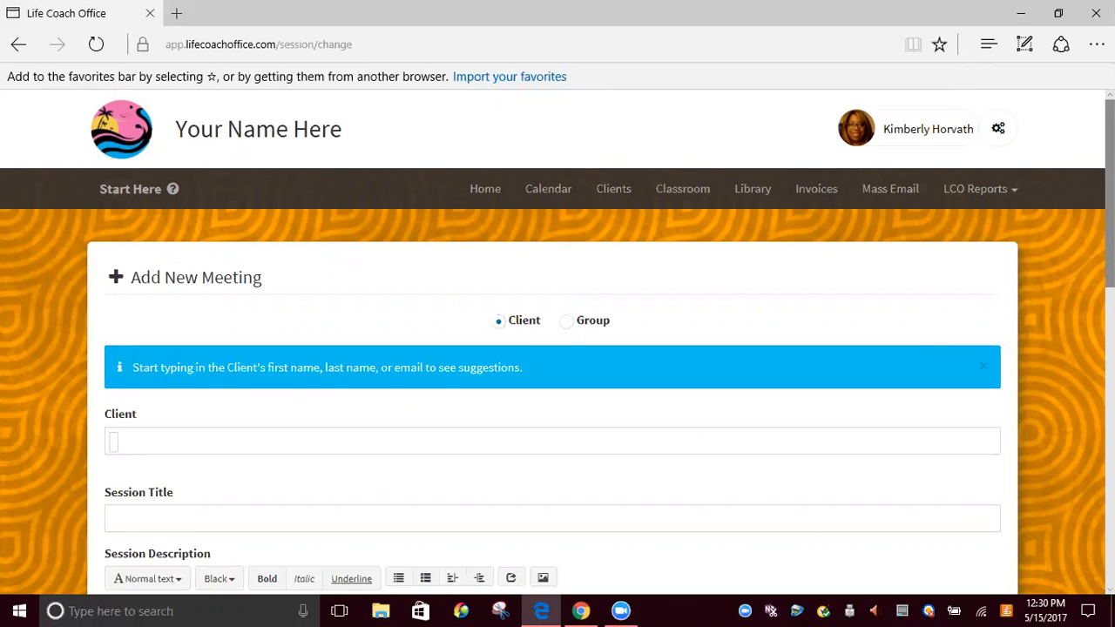
pyautogui.scroll(-3, 558, 342)
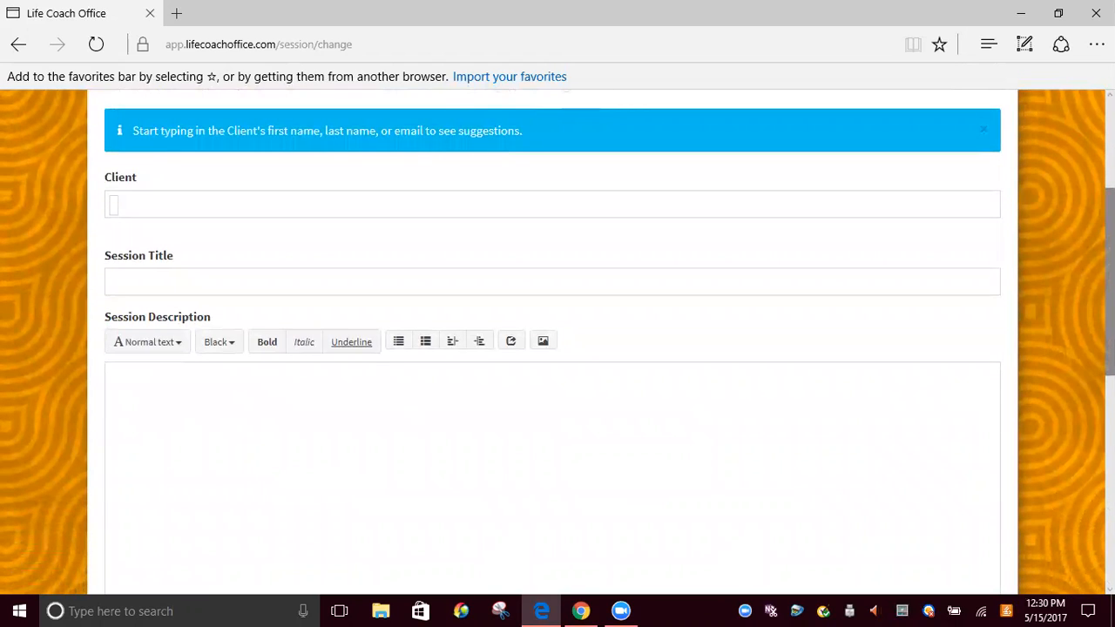
pyautogui.click(395, 294)
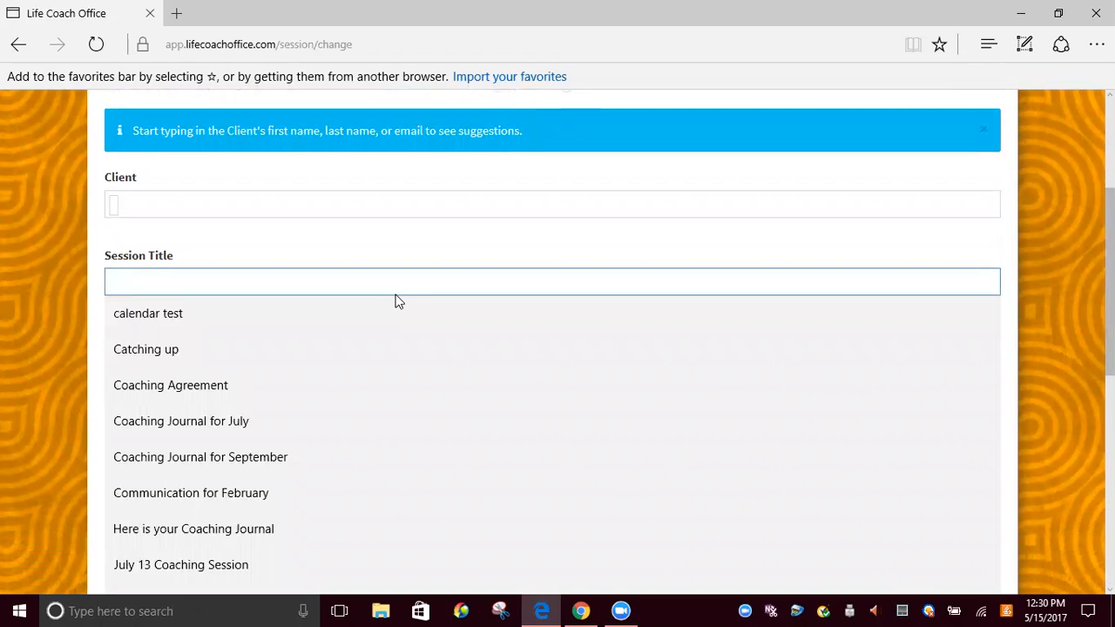
pyautogui.click(260, 379)
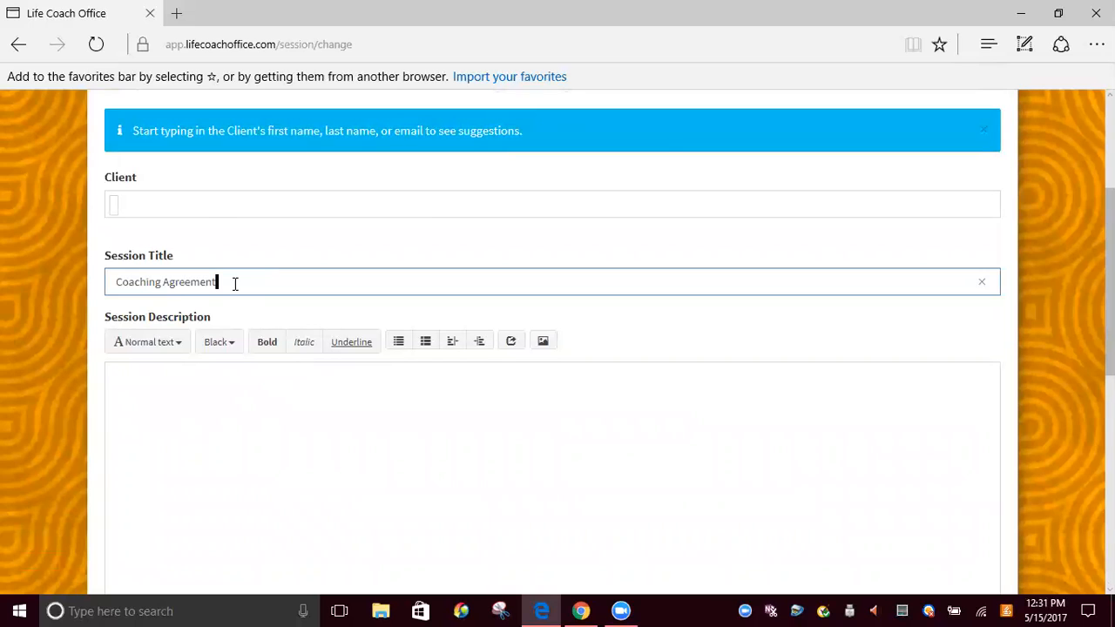
pyautogui.click(220, 341)
pyautogui.click(149, 403)
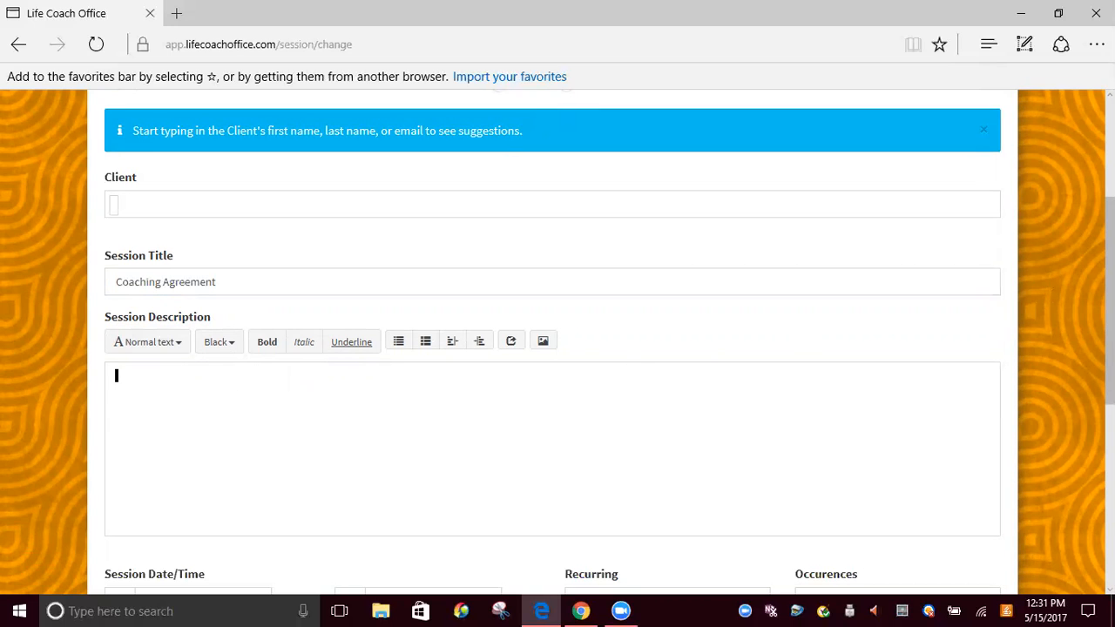
# Set the new meeting's journal template to "#1 Coaching Agreement"
pyautogui.scroll(-2, 1108, 348)
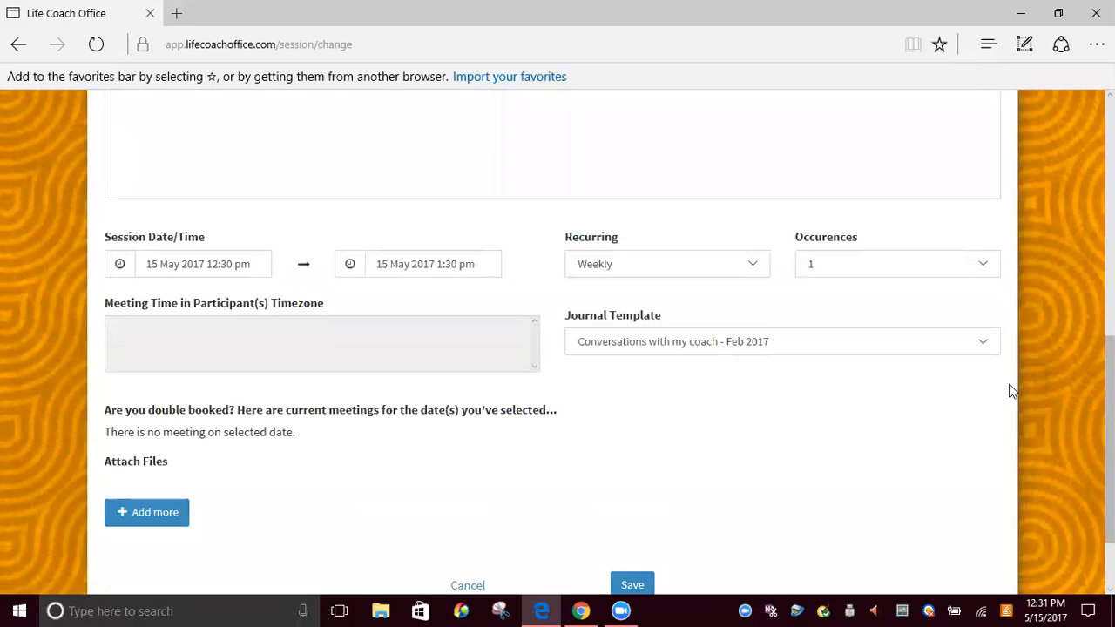
pyautogui.click(987, 339)
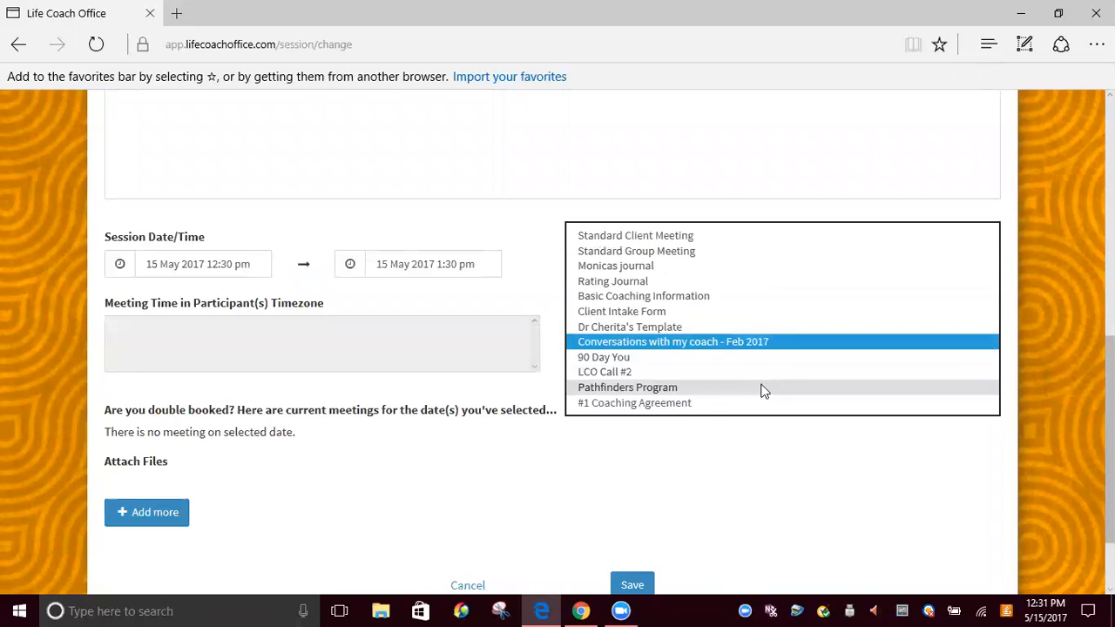
pyautogui.click(666, 405)
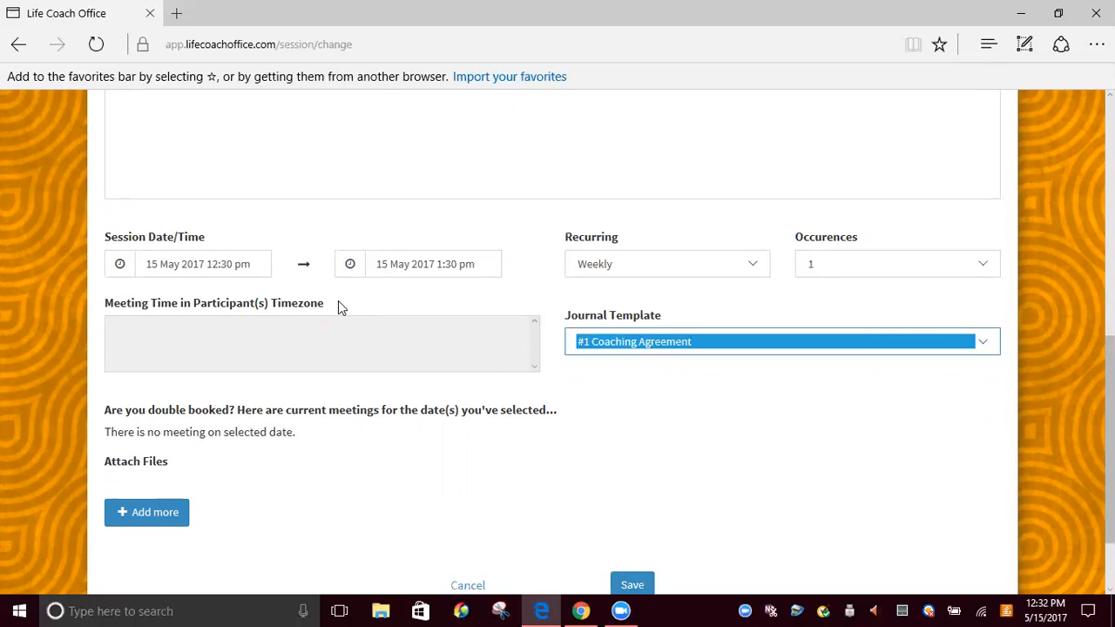
pyautogui.scroll(-1, 1108, 392)
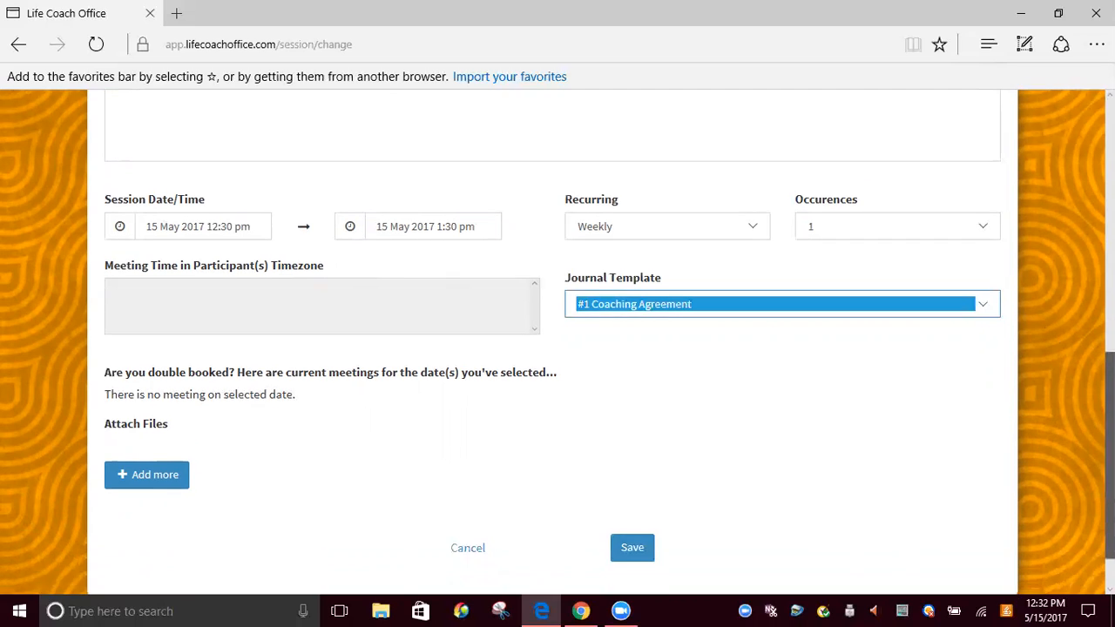
pyautogui.scroll(-1, 1107, 392)
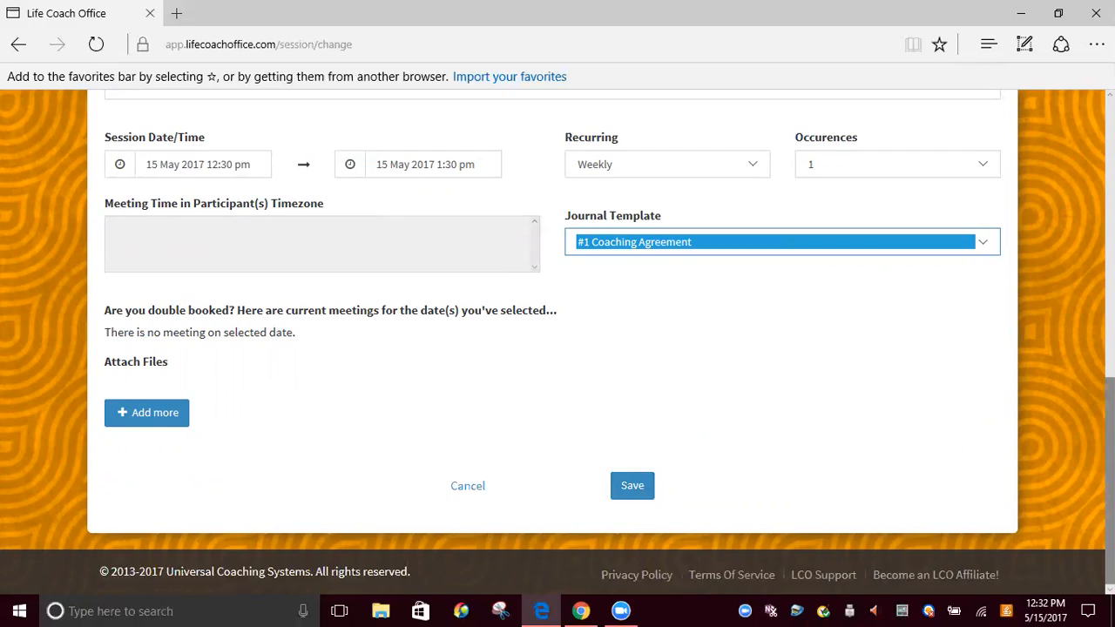
pyautogui.scroll(3, 557, 339)
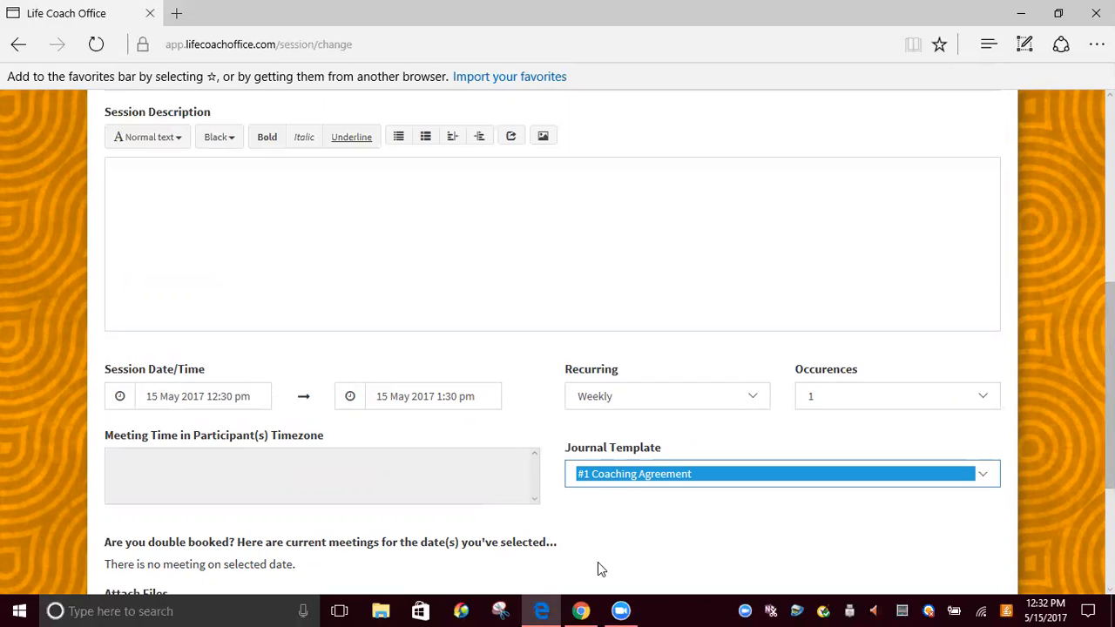
# Switch to the client's account in Google Chrome and open the Coaching Agreement entry dated 10 May 2017 in the coaching journal
pyautogui.moveTo(582, 610)
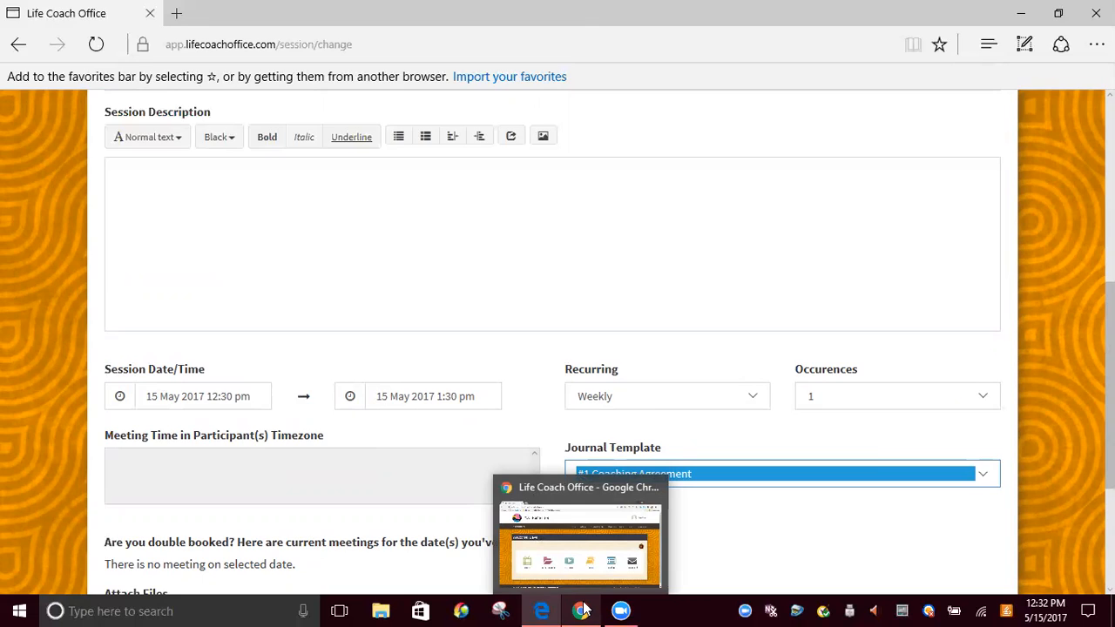
pyautogui.click(582, 611)
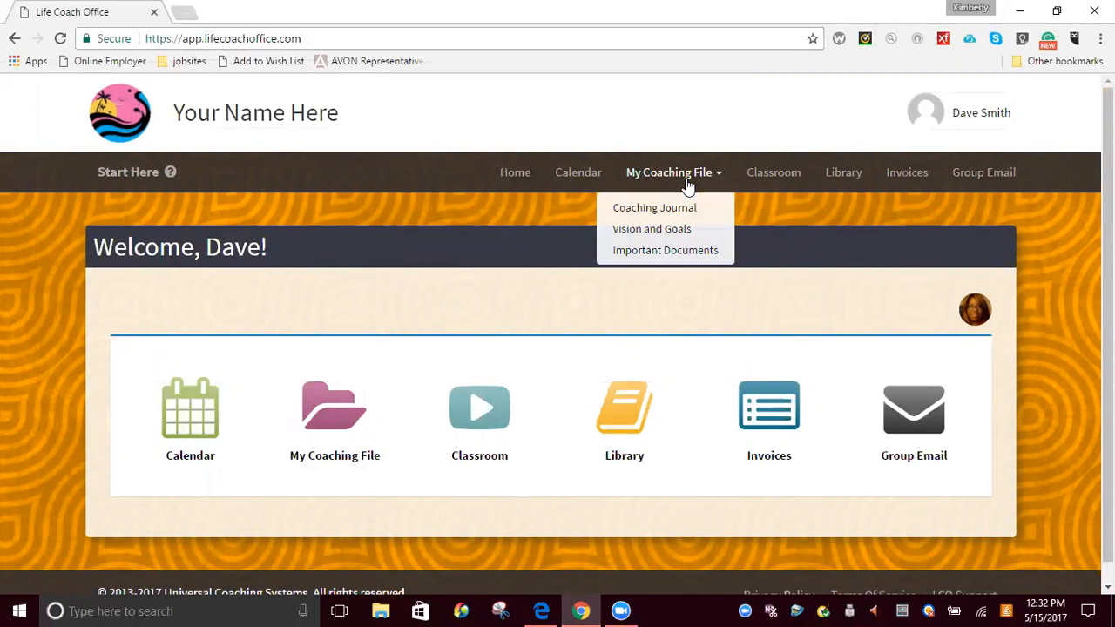
pyautogui.moveTo(677, 178)
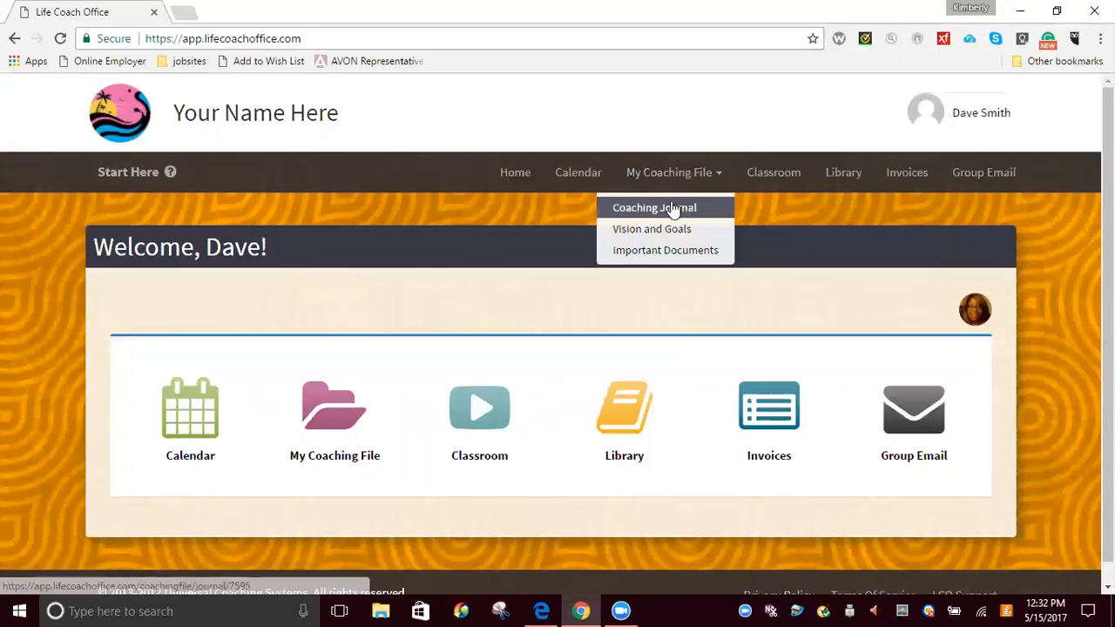
pyautogui.click(673, 210)
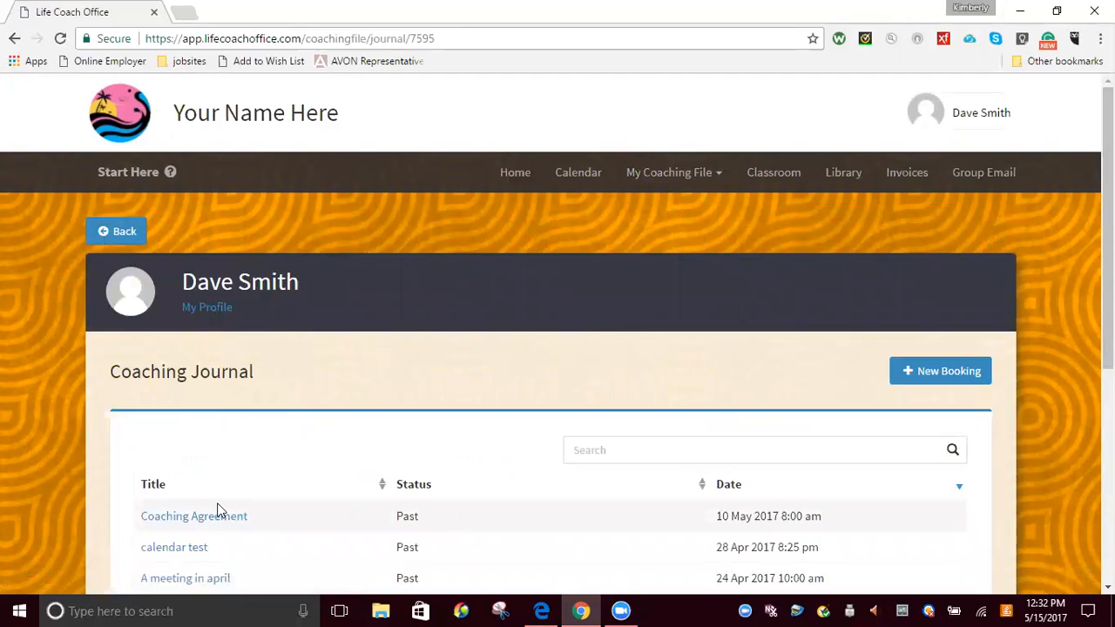
pyautogui.click(208, 519)
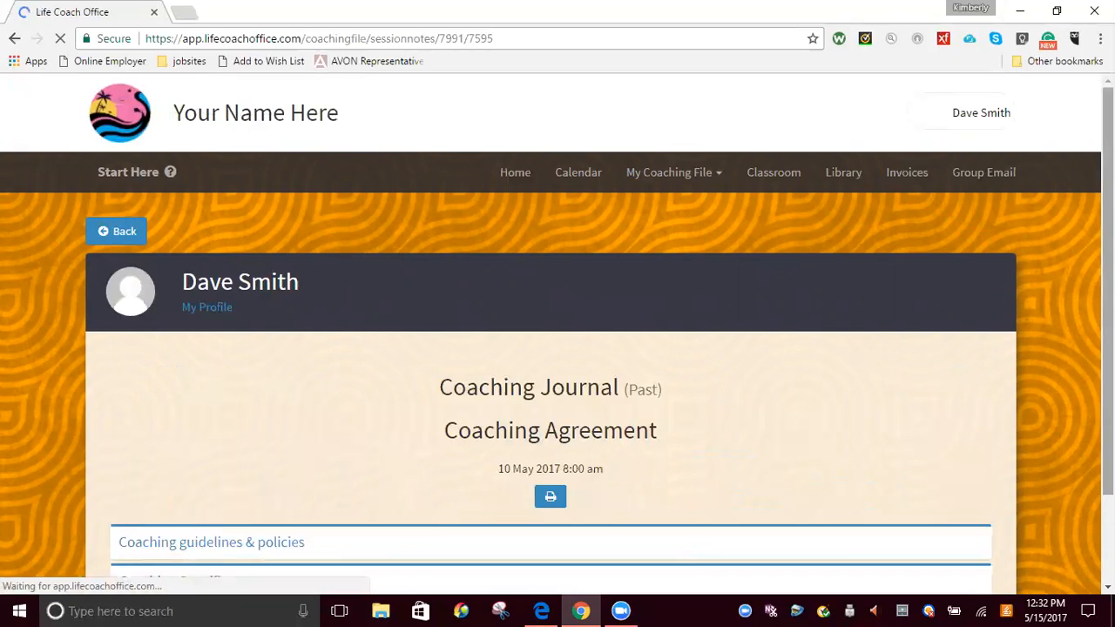
# Expand the Coaching guidelines & policies section, review its text, and place the text cursor in the guidelines acceptance answer
pyautogui.scroll(-3, 207, 523)
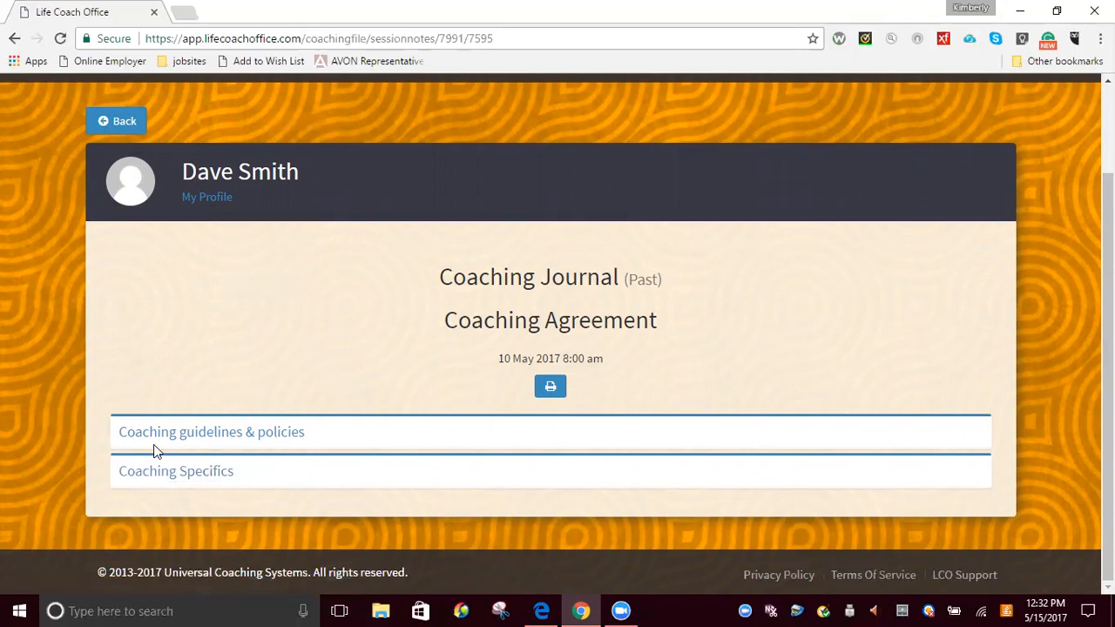
pyautogui.click(255, 440)
pyautogui.scroll(-4, 251, 438)
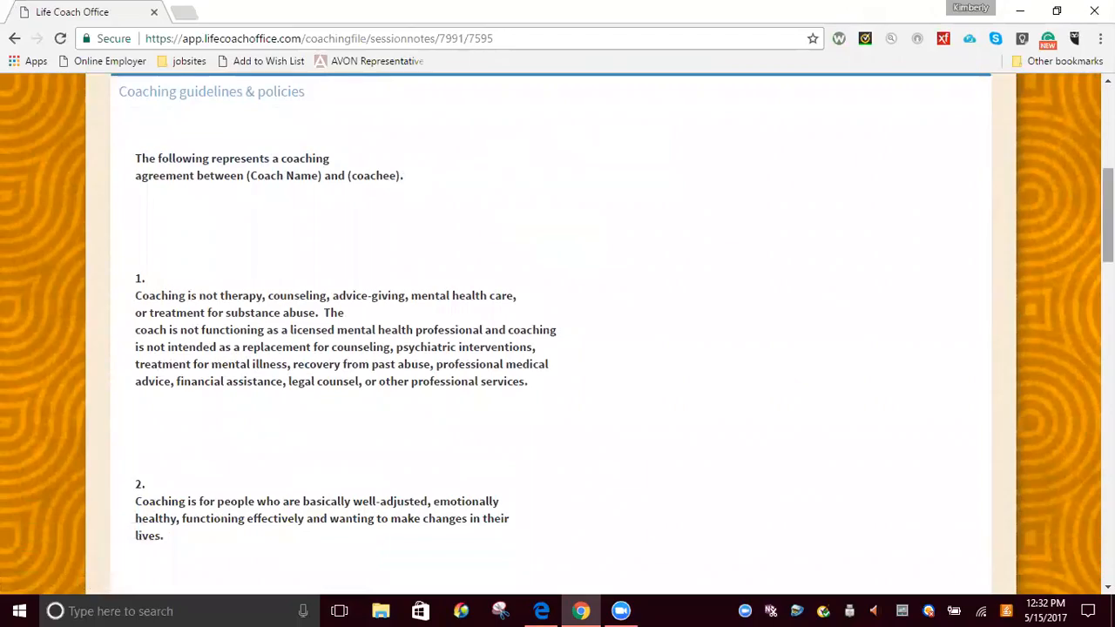
pyautogui.moveTo(1107, 215); pyautogui.dragTo(1108, 515)
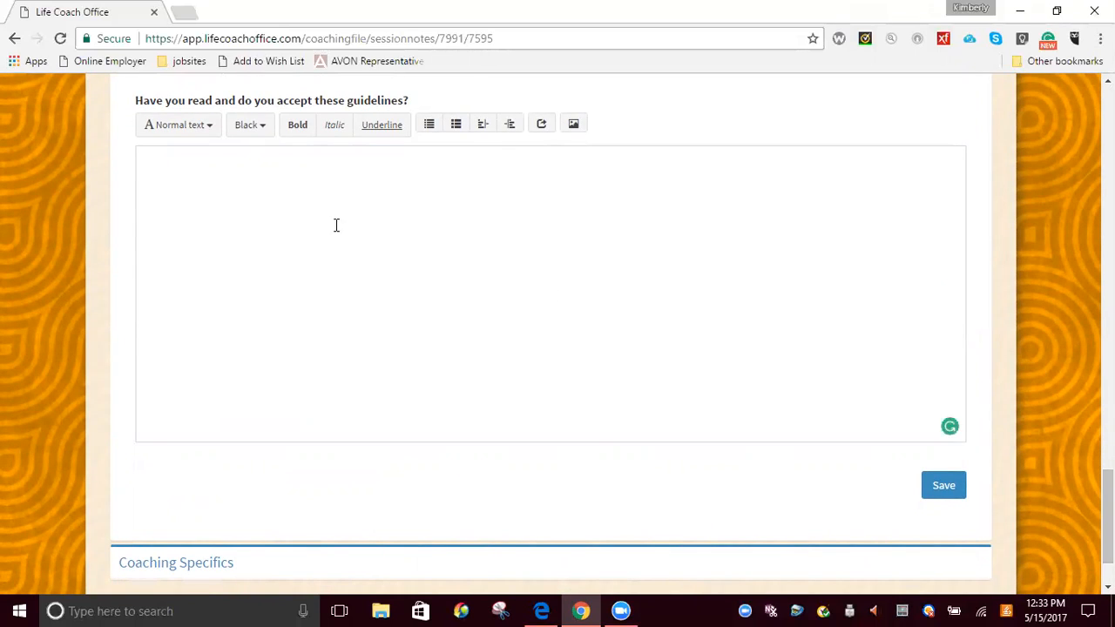
pyautogui.click(243, 193)
pyautogui.click(179, 196)
pyautogui.click(600, 258)
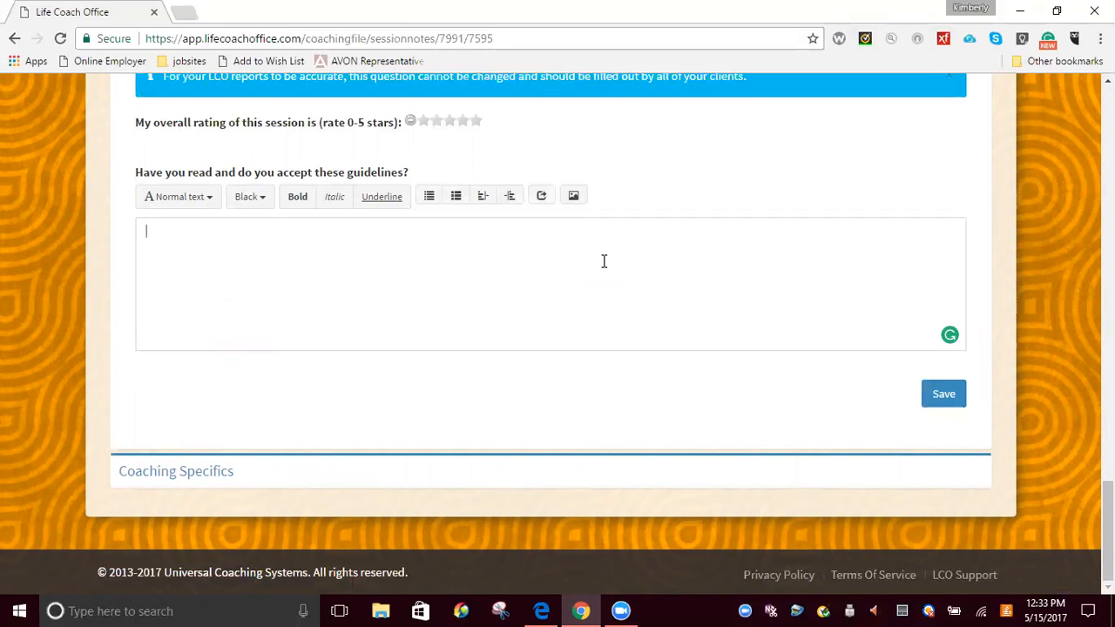
# Expand the Coaching Specifics section, review its program options and questions, and return to the client's home page
pyautogui.click(216, 475)
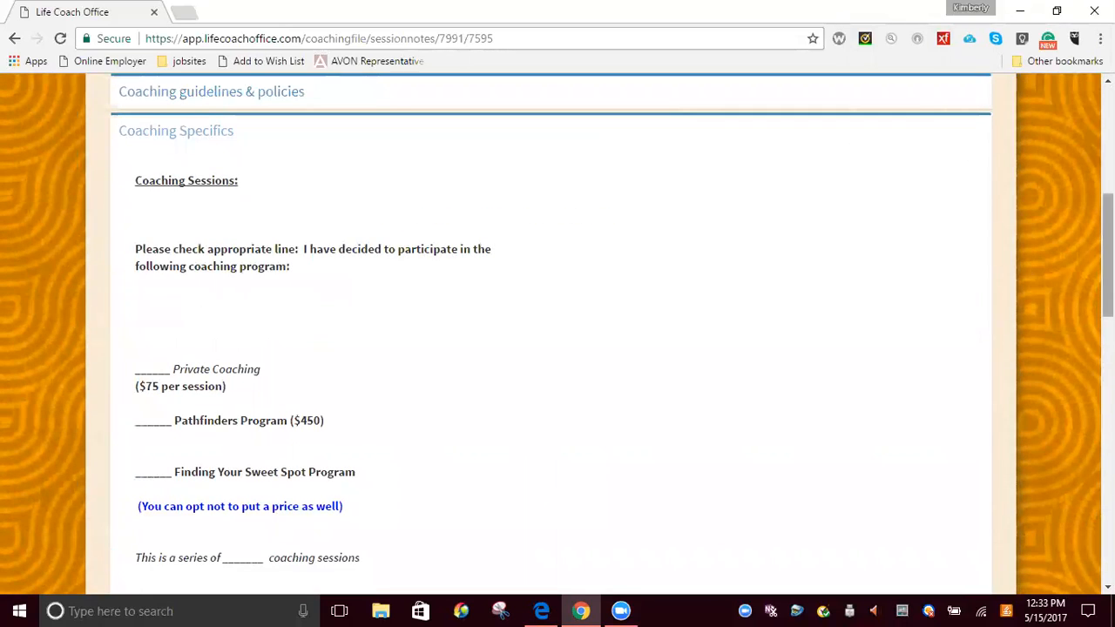
pyautogui.scroll(-2, 557, 335)
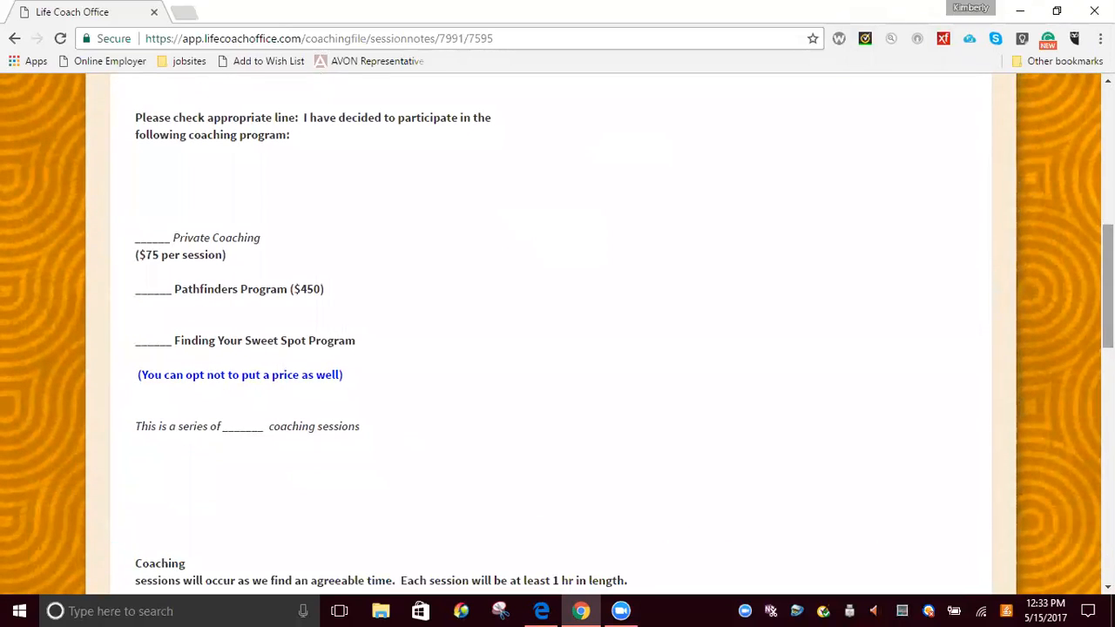
pyautogui.scroll(-5, 29, 331)
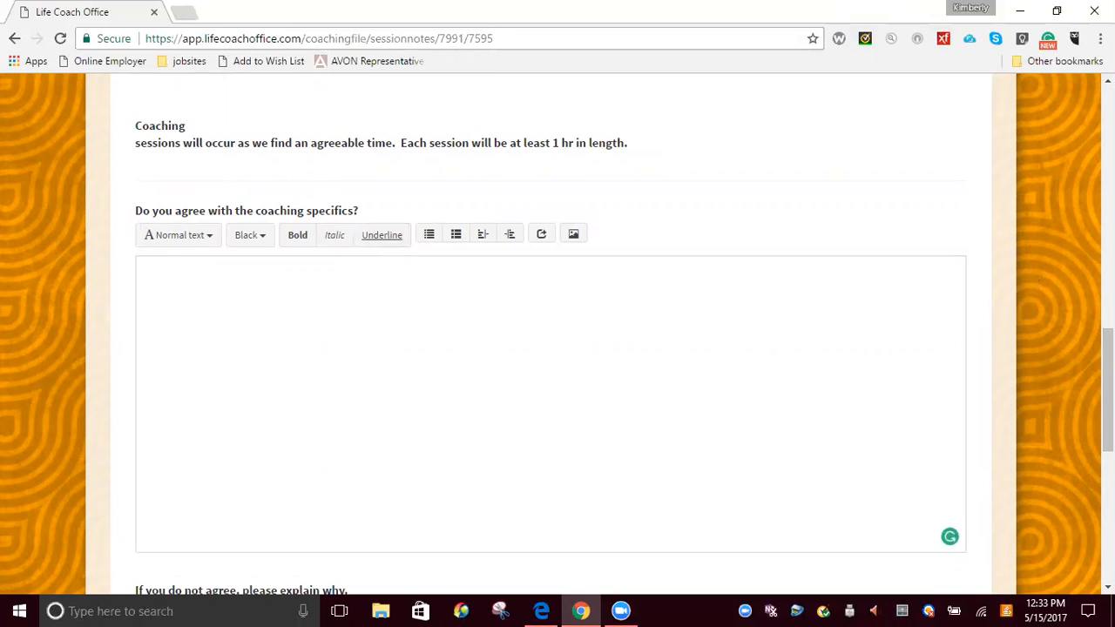
pyautogui.scroll(-4, 375, 305)
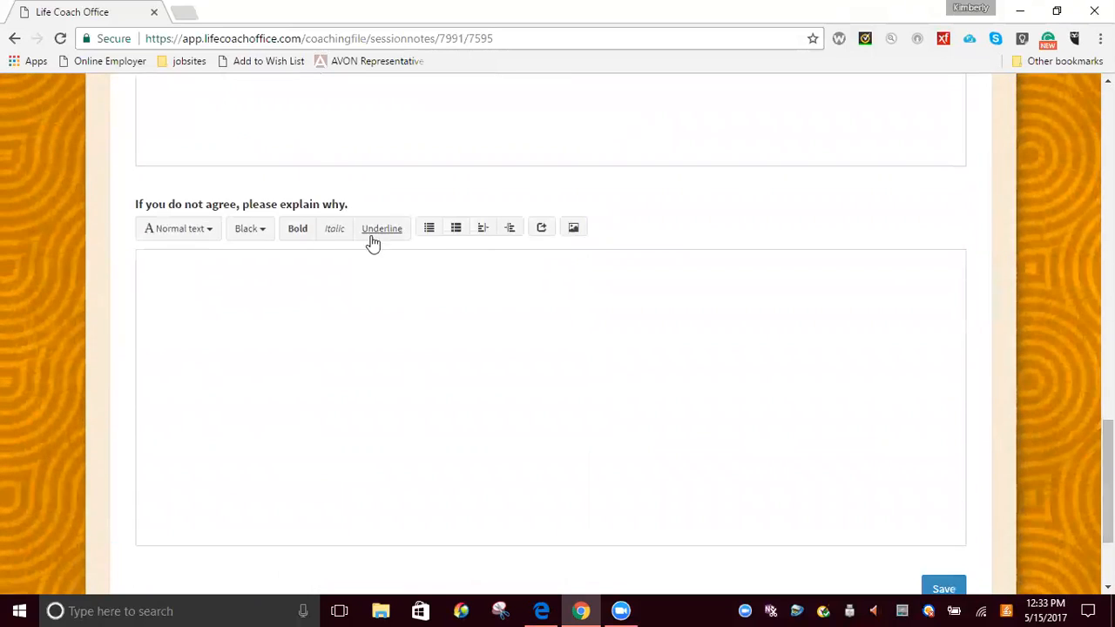
pyautogui.click(231, 228)
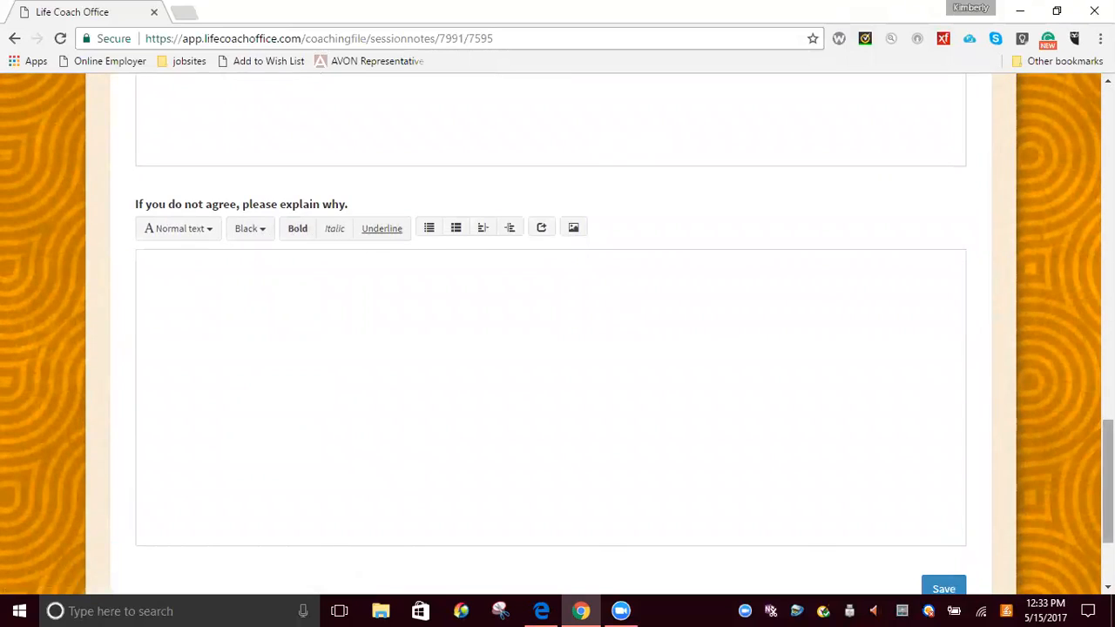
pyautogui.scroll(-3, 984, 475)
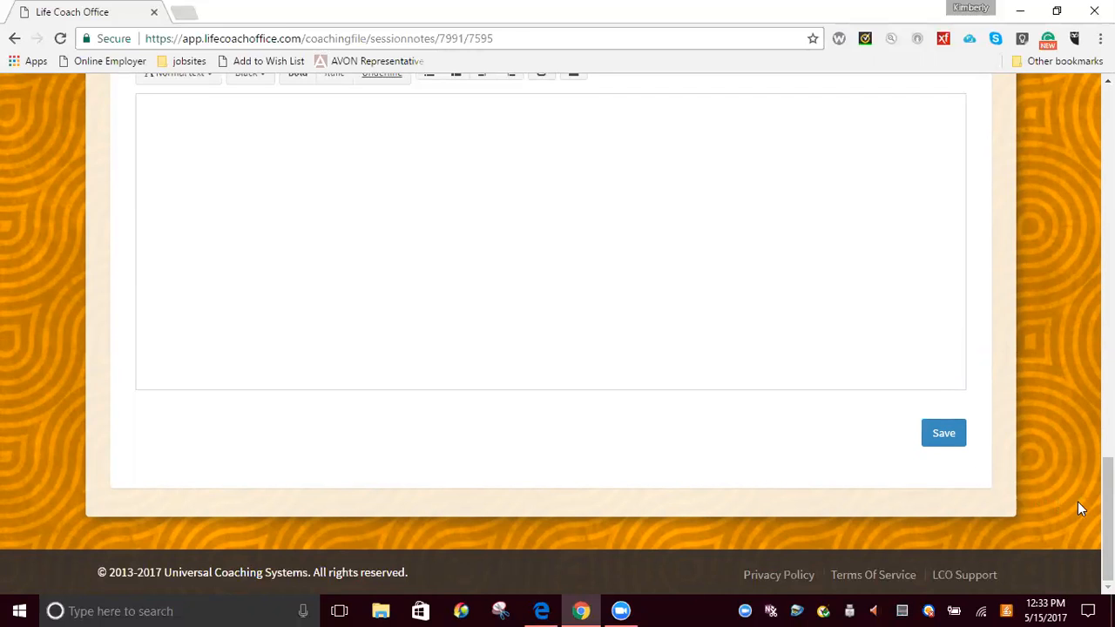
pyautogui.moveTo(1107, 519); pyautogui.dragTo(1107, 155)
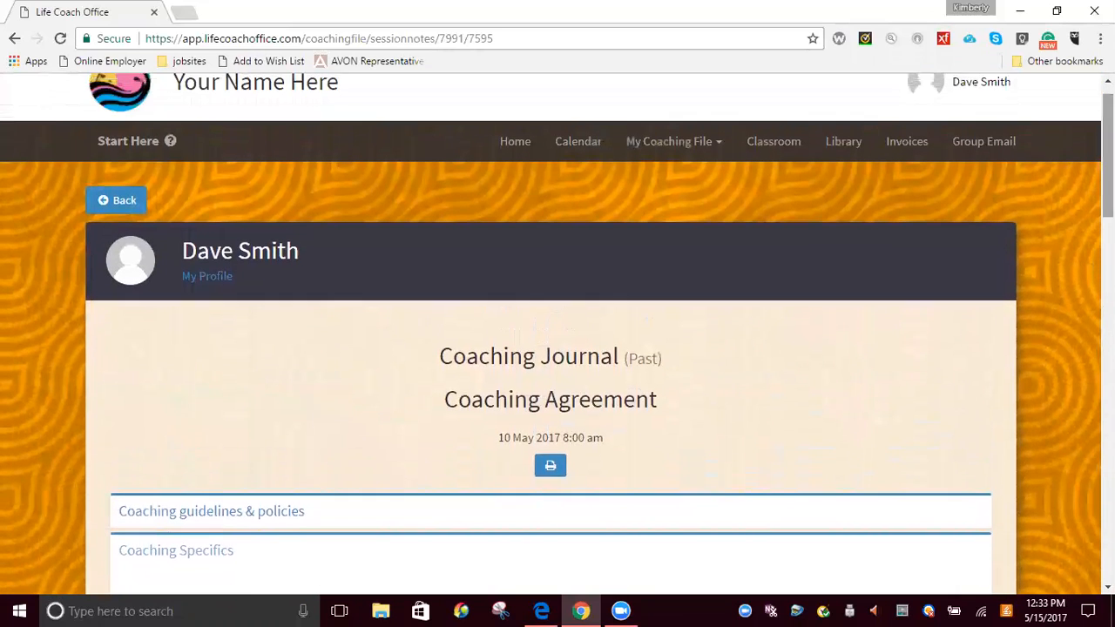
pyautogui.click(515, 144)
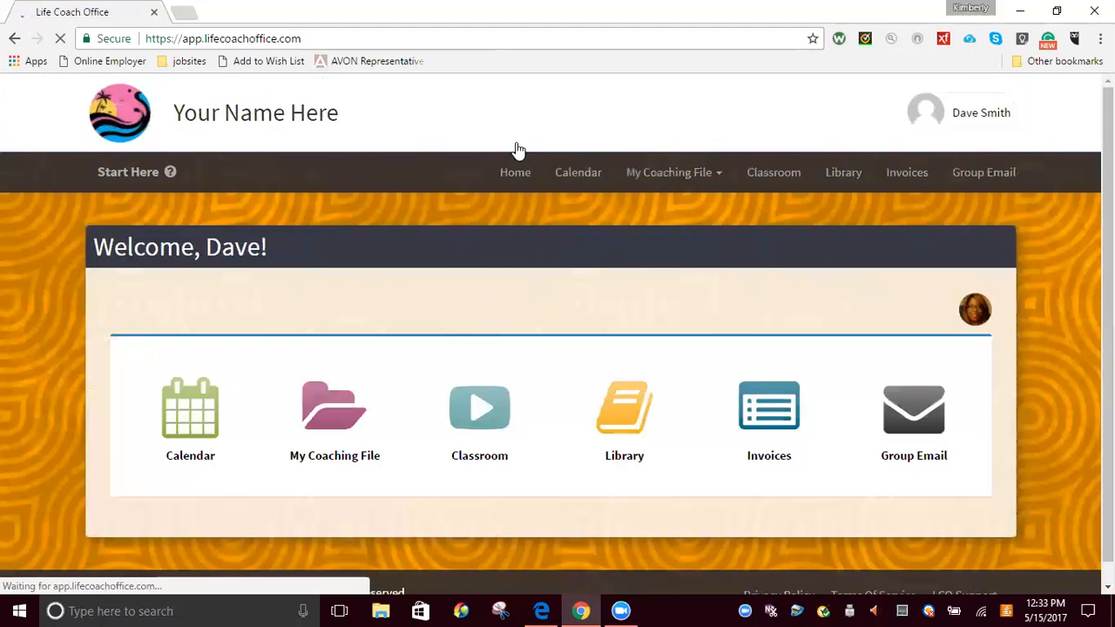
# Switch to the coach's account in Microsoft Edge, leave the new meeting form, and open the Coaching Journal Templates list
pyautogui.click(550, 610)
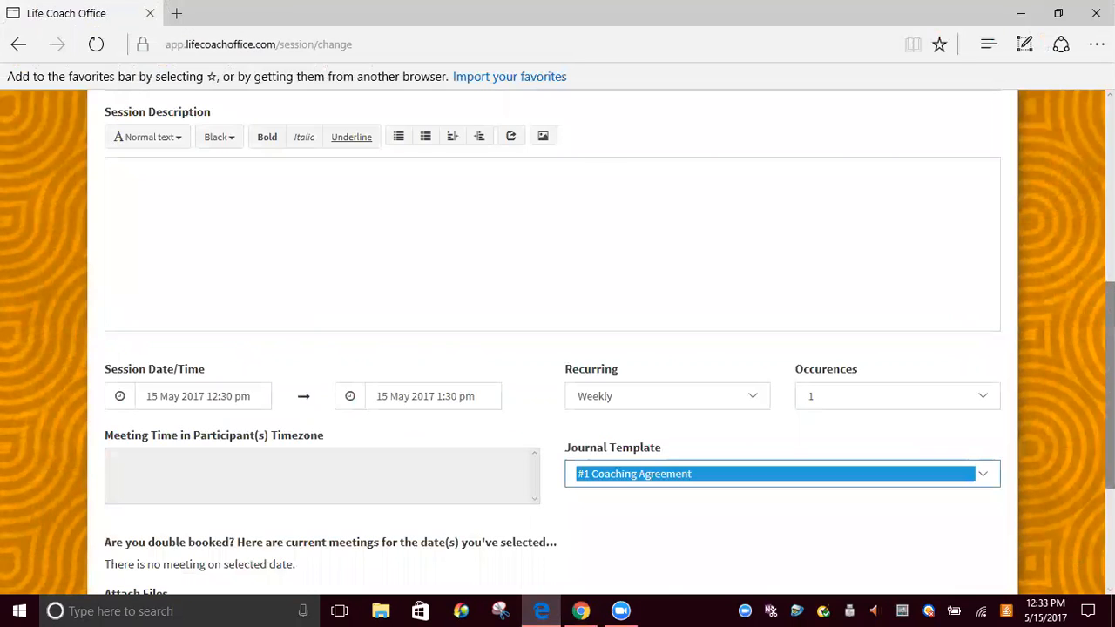
pyautogui.scroll(5, 461, 128)
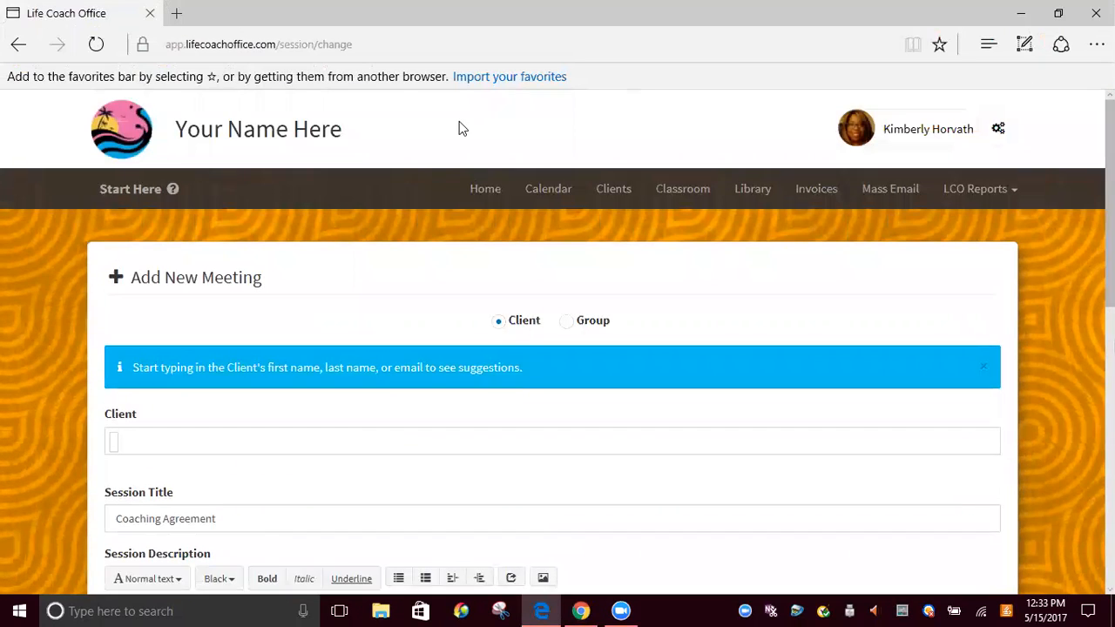
pyautogui.click(485, 189)
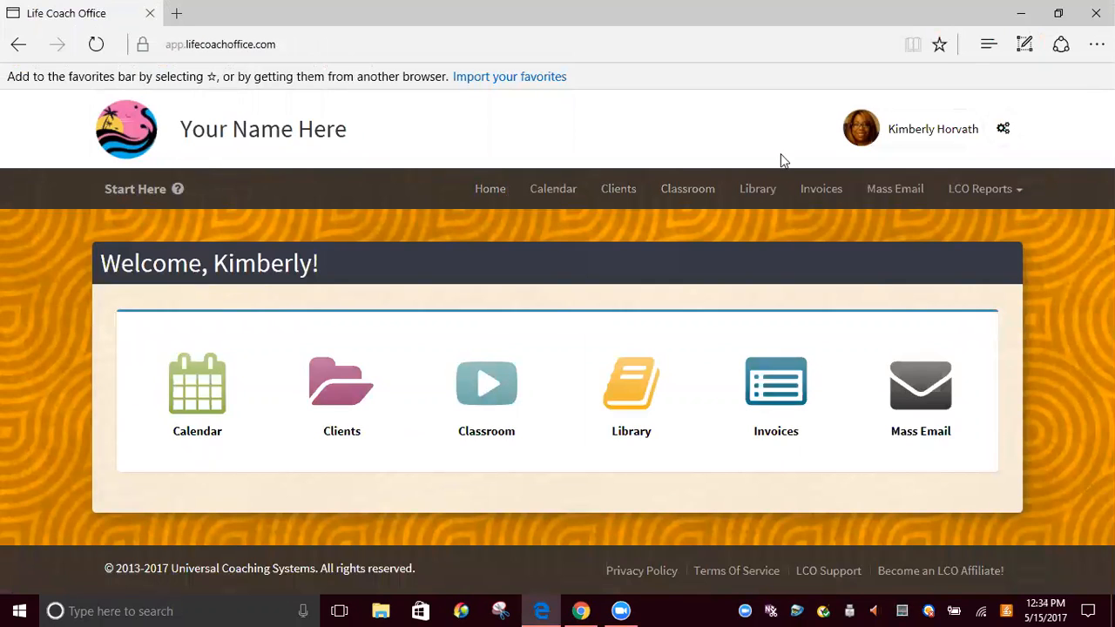
pyautogui.click(1006, 129)
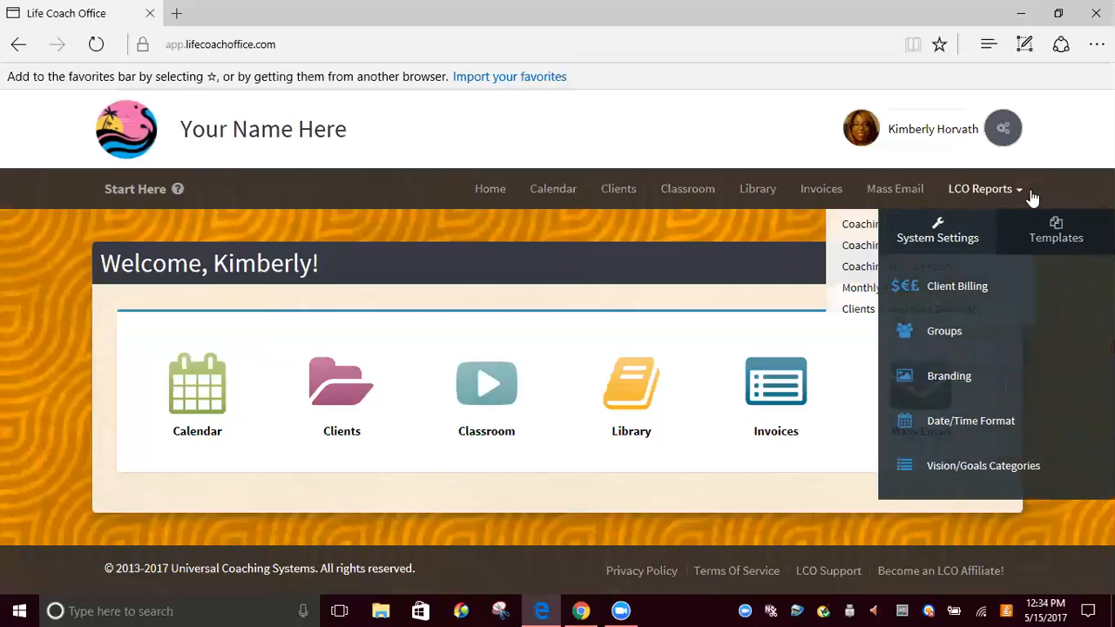
pyautogui.click(1048, 242)
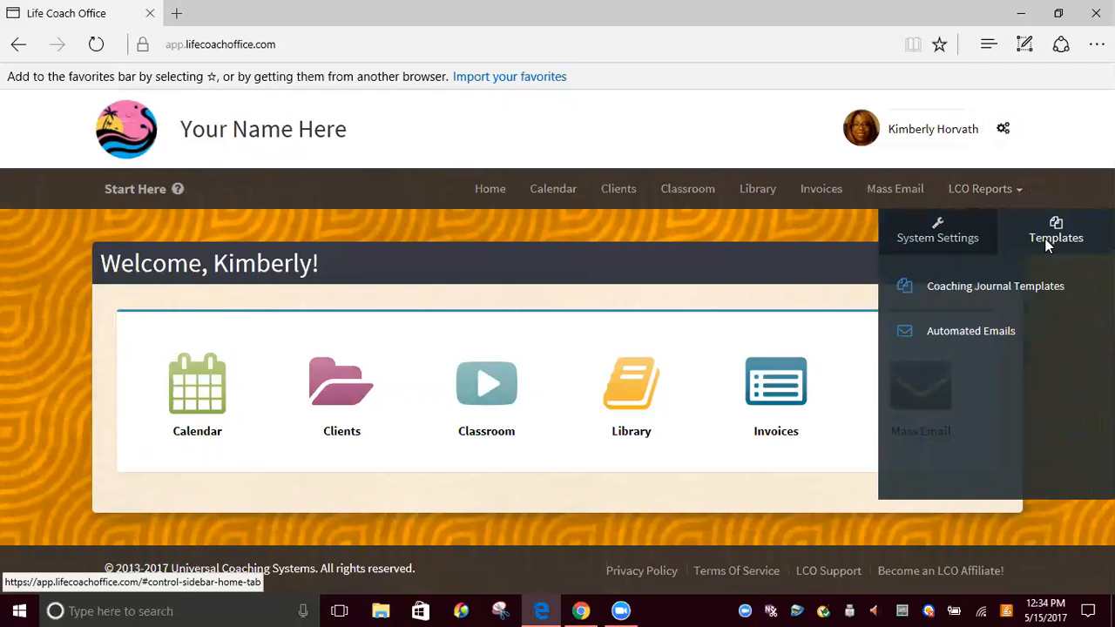
pyautogui.click(1030, 293)
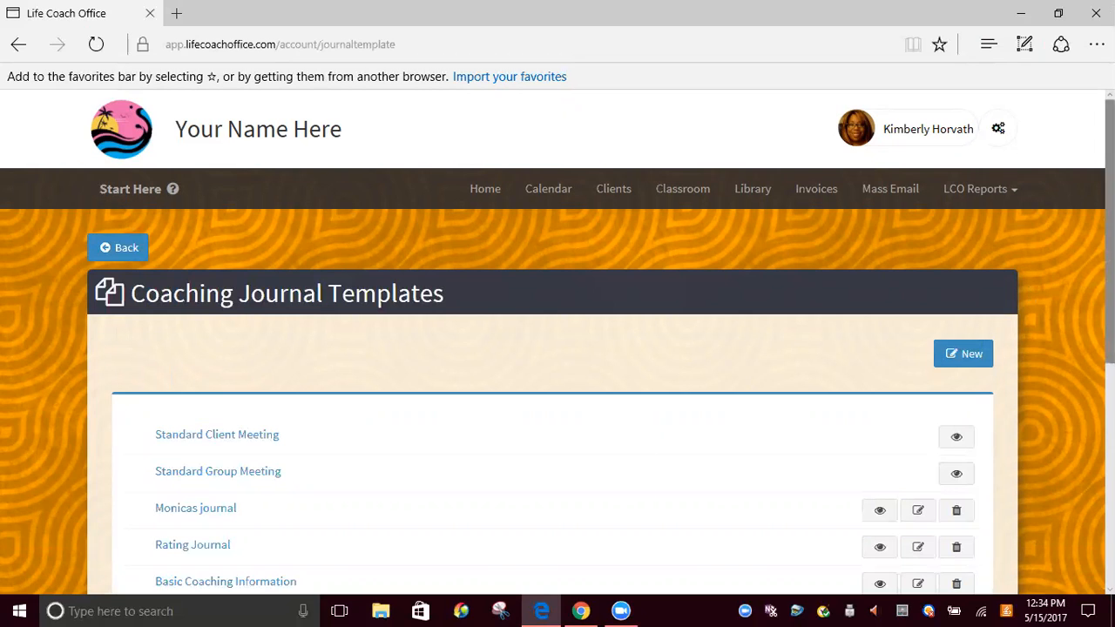
# Open the "#1 Coaching Agreement" journal template for editing
pyautogui.scroll(-3, 1029, 293)
pyautogui.moveTo(1110, 406); pyautogui.dragTo(1111, 475)
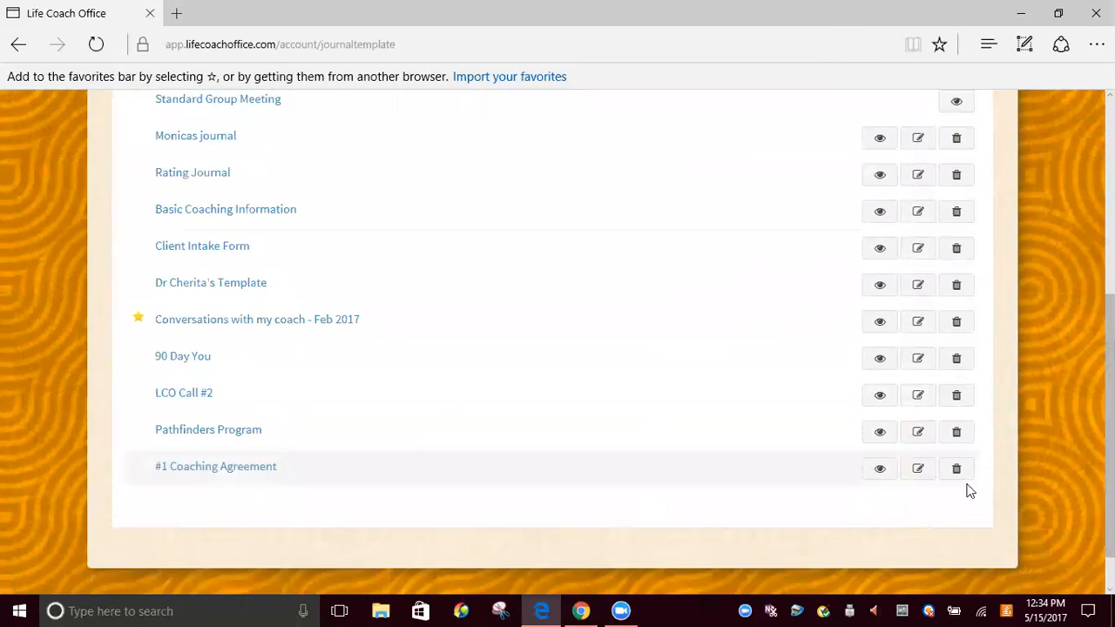
pyautogui.click(918, 471)
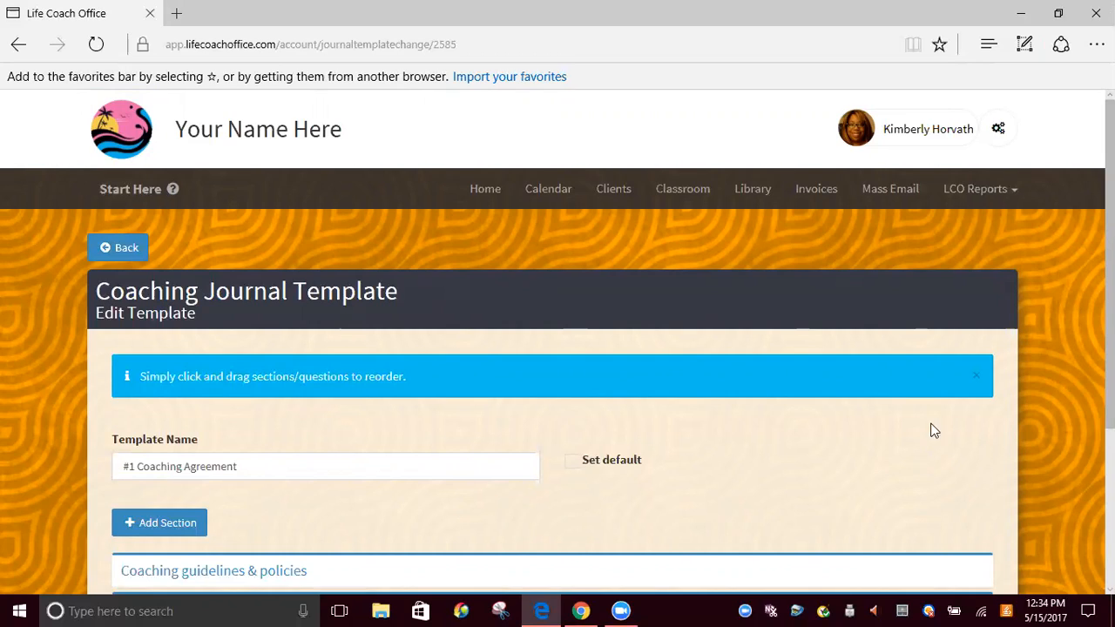
# Add a new section to the template and name it "Discovery"
pyautogui.scroll(-3, 557, 342)
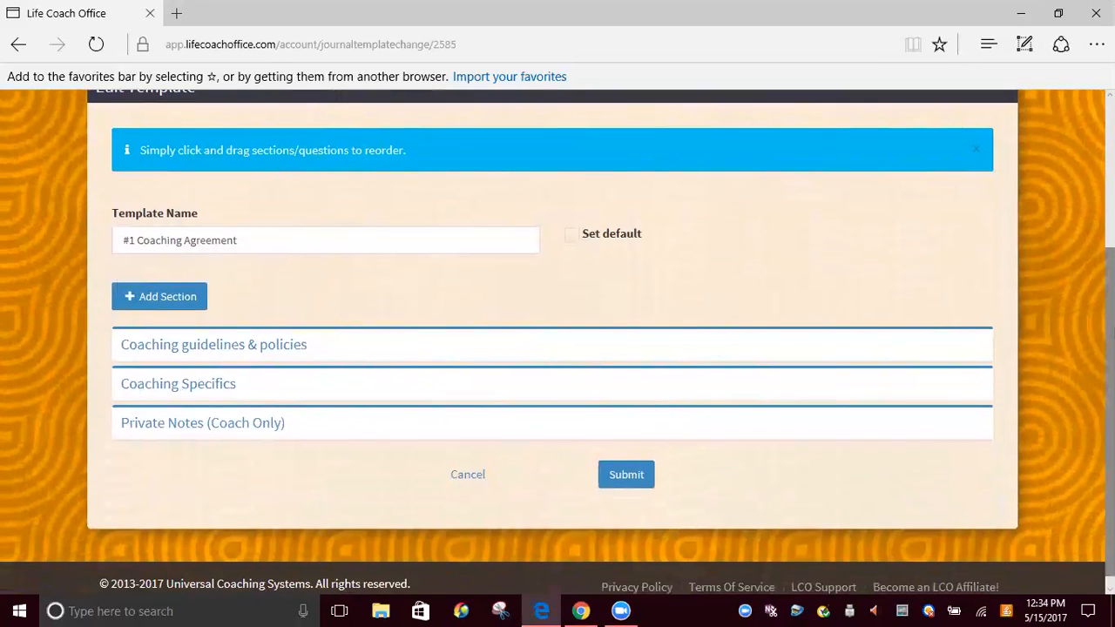
pyautogui.click(199, 305)
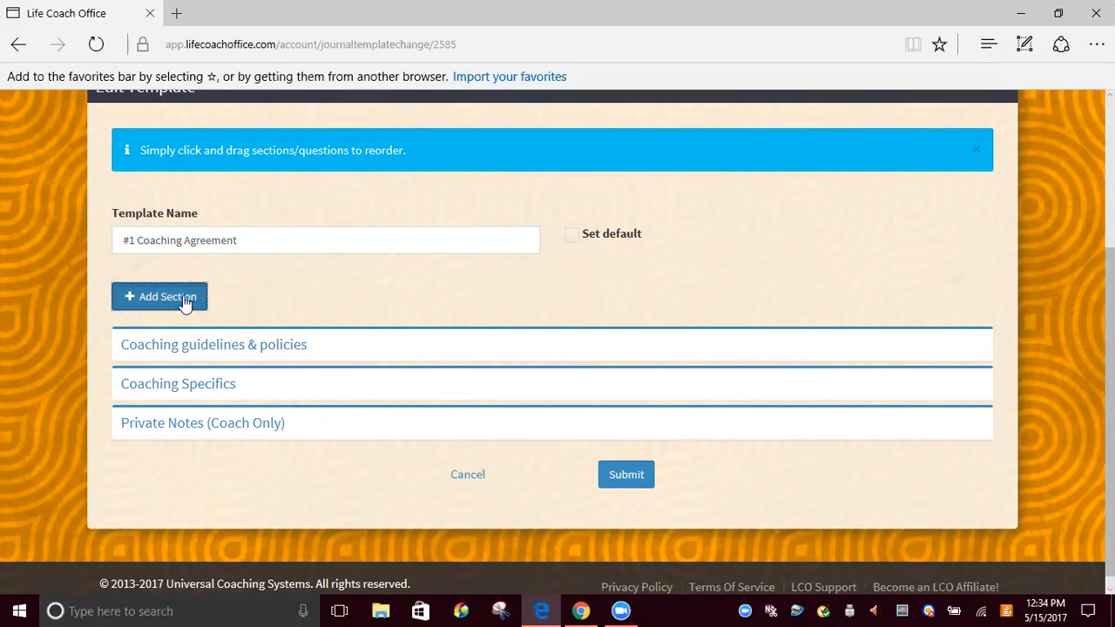
pyautogui.click(184, 302)
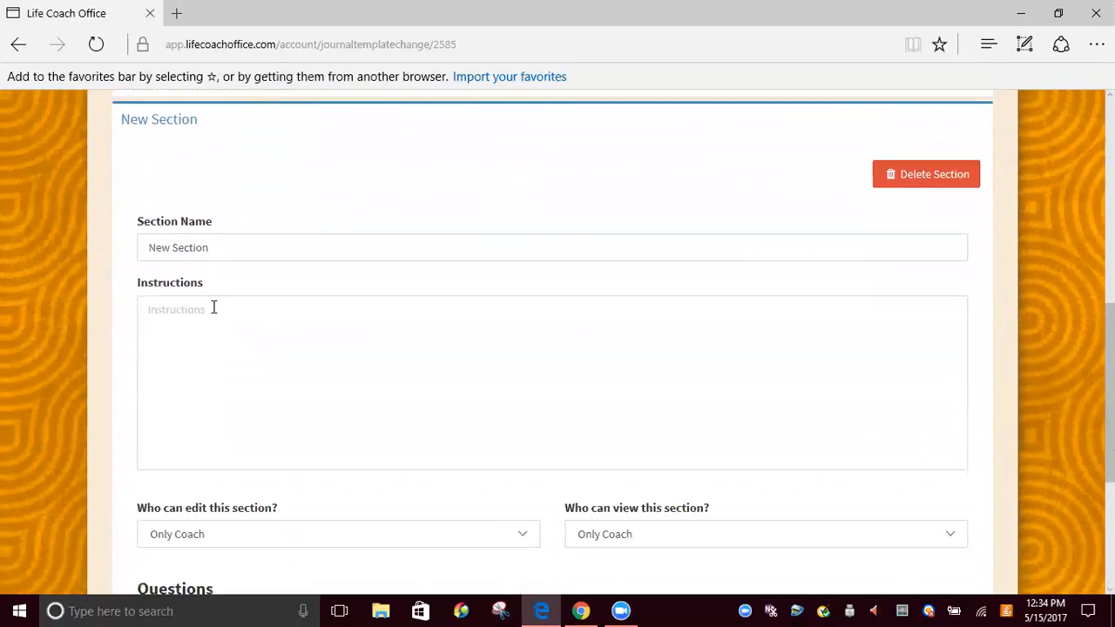
pyautogui.click(275, 231)
pyautogui.press('BackSpace')
pyautogui.press('BackSpace')
pyautogui.press('BackSpace')
pyautogui.press('BackSpace')
pyautogui.press('BackSpace')
pyautogui.press('BackSpace')
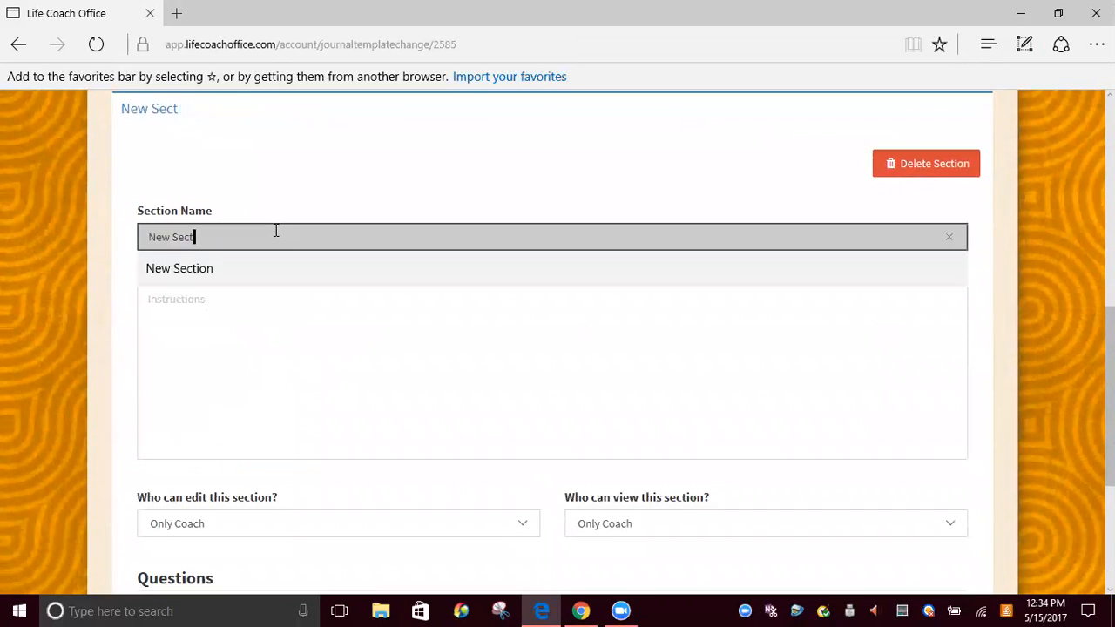
pyautogui.press('BackSpace')
pyautogui.press('BackSpace')
pyautogui.press('BackSpace')
pyautogui.press('BackSpace')
pyautogui.press('BackSpace')
pyautogui.write('S')
pyautogui.press('BackSpace')
pyautogui.write('D')
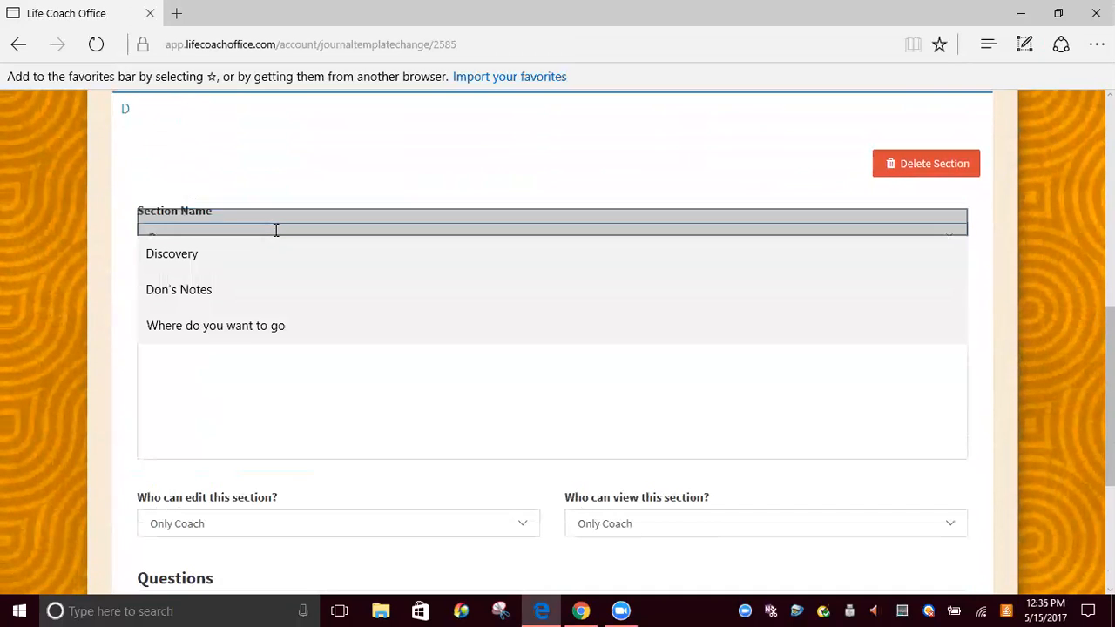
pyautogui.write('iscovery')
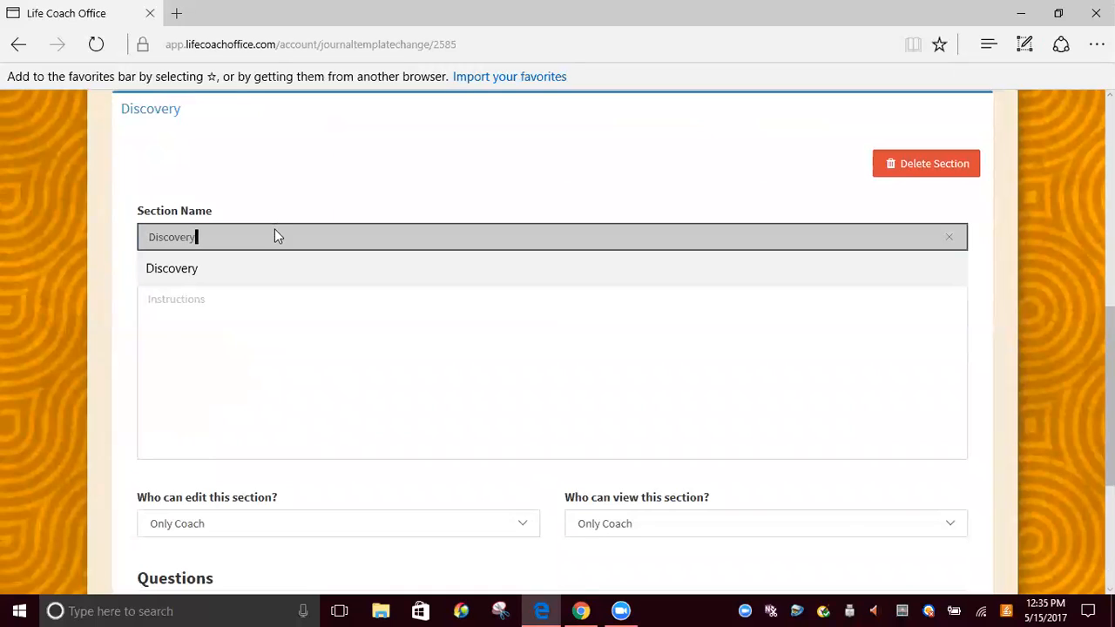
# Enter "Please answer the questions below" as the Discovery section's instructions
pyautogui.press('Tab')
pyautogui.write('Please anser the')
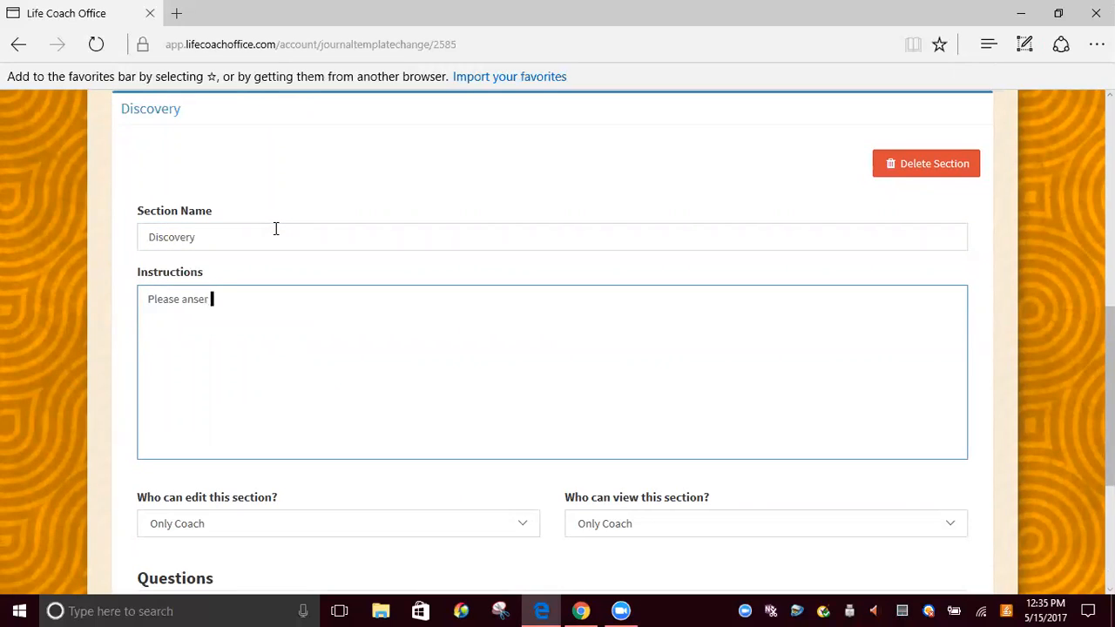
pyautogui.press('BackSpace')
pyautogui.press('BackSpace')
pyautogui.press('BackSpace')
pyautogui.press('BackSpace')
pyautogui.press('BackSpace')
pyautogui.press('BackSpace')
pyautogui.write('wer the questions below')
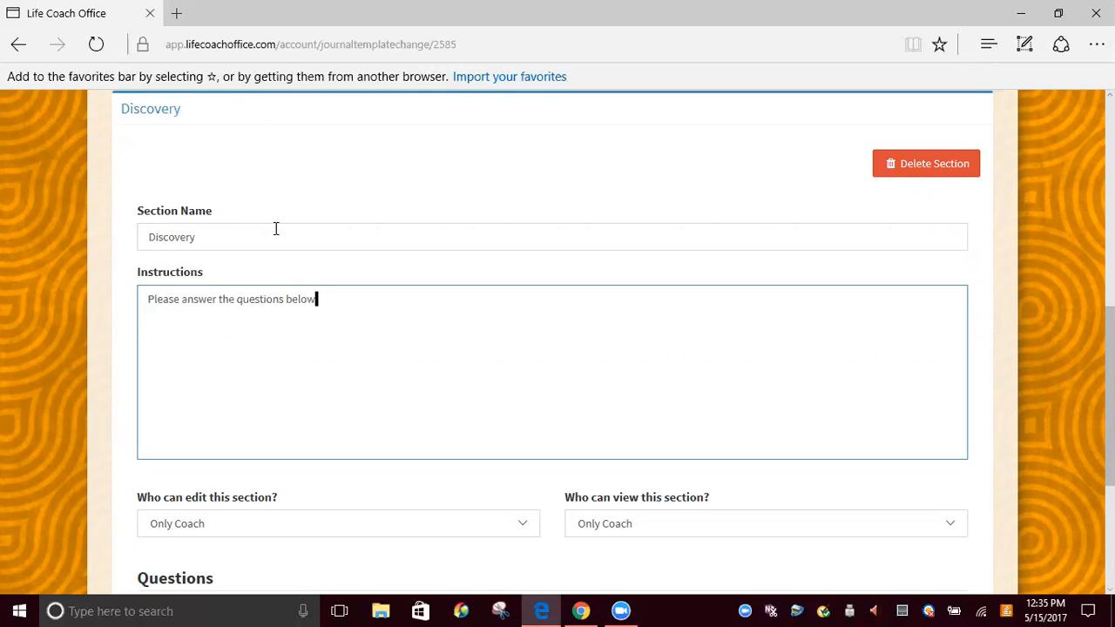
# Set both who can edit and who can view the Discovery section to All
pyautogui.click(521, 522)
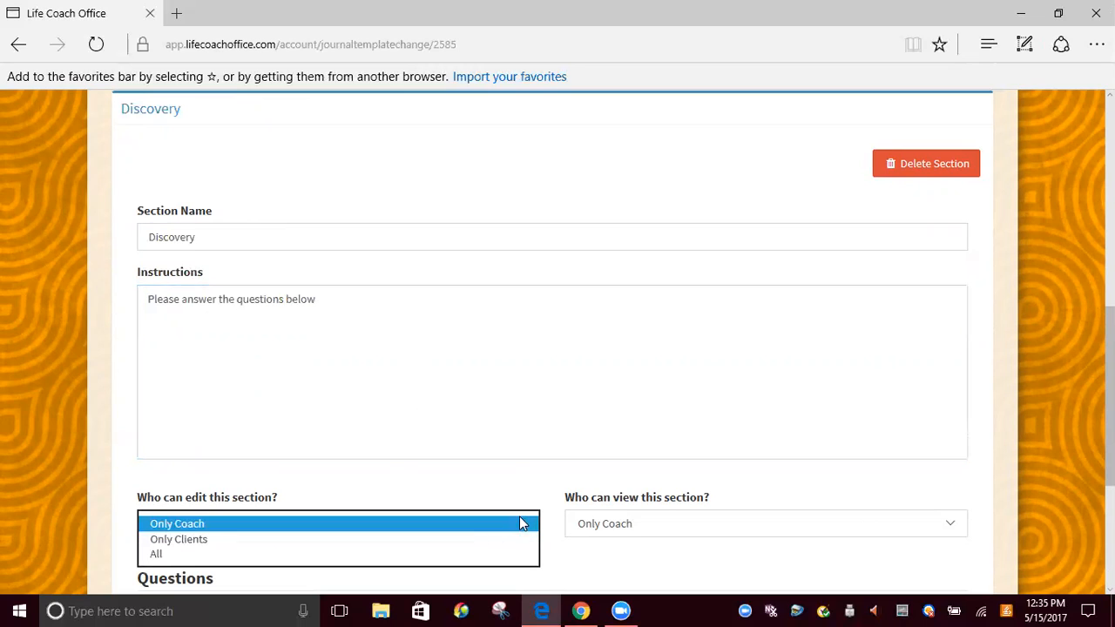
pyautogui.click(361, 562)
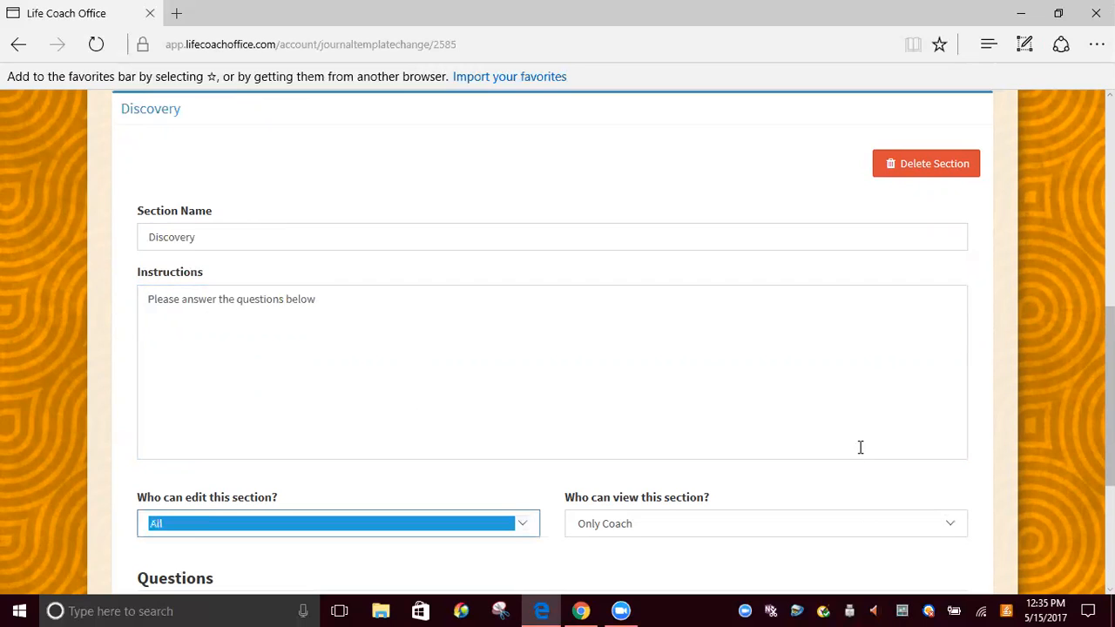
pyautogui.click(950, 524)
pyautogui.click(816, 553)
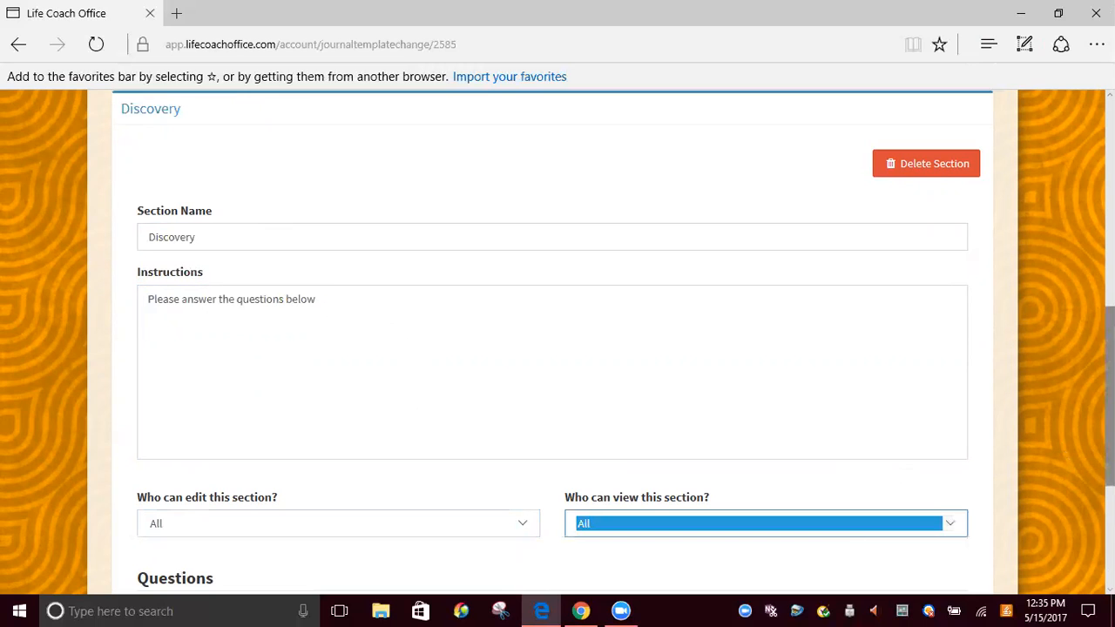
# Add a question to the Discovery section reading "Where do you see your life in five years"
pyautogui.scroll(-1, 922, 505)
pyautogui.scroll(-3, 897, 513)
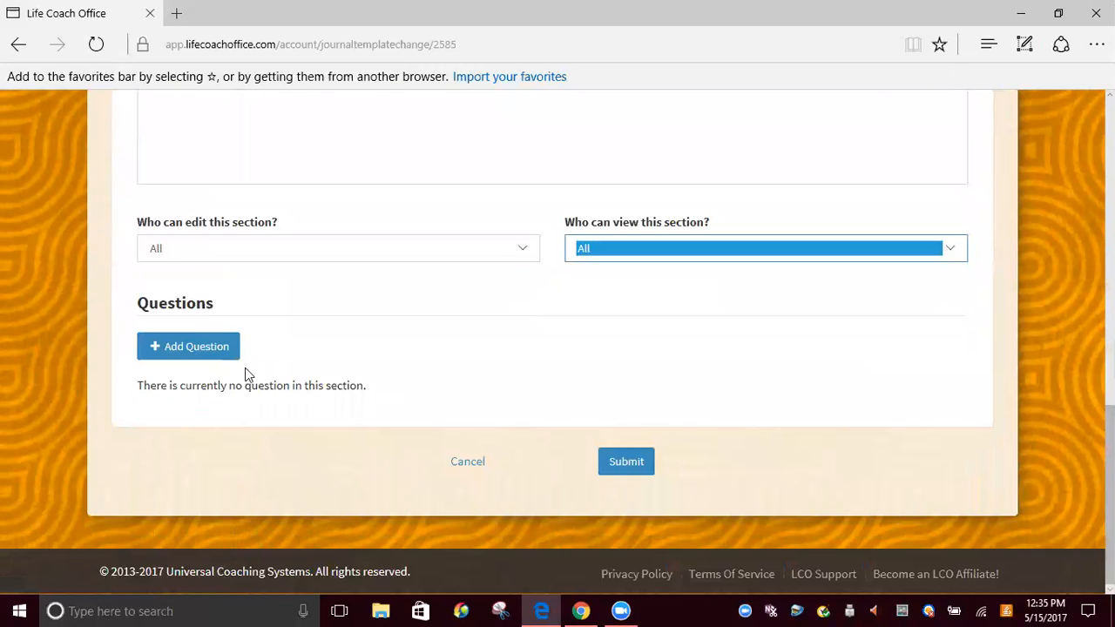
pyautogui.click(202, 346)
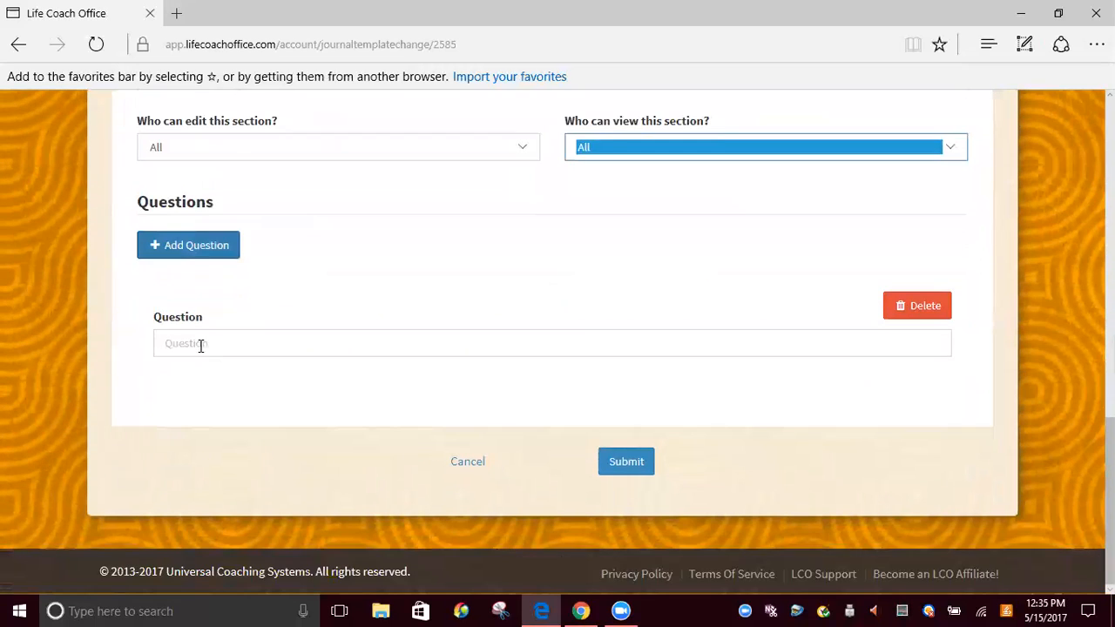
pyautogui.click(200, 346)
pyautogui.write('WH')
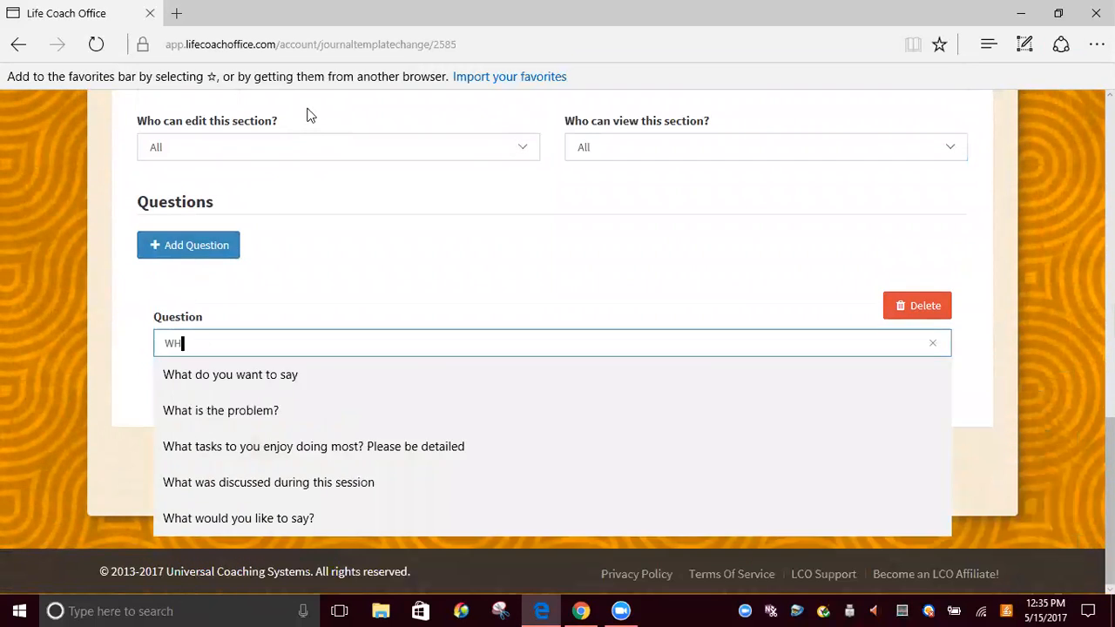
pyautogui.write('ere')
pyautogui.press('BackSpace')
pyautogui.press('BackSpace')
pyautogui.press('BackSpace')
pyautogui.press('BackSpace')
pyautogui.press('BackSpace')
pyautogui.write('here do you lee')
pyautogui.press('BackSpace')
pyautogui.press('BackSpace')
pyautogui.press('BackSpace')
pyautogui.write('seel you')
pyautogui.press('BackSpace')
pyautogui.press('BackSpace')
pyautogui.press('BackSpace')
pyautogui.press('BackSpace')
pyautogui.press('BackSpace')
pyautogui.write('your life in five years')
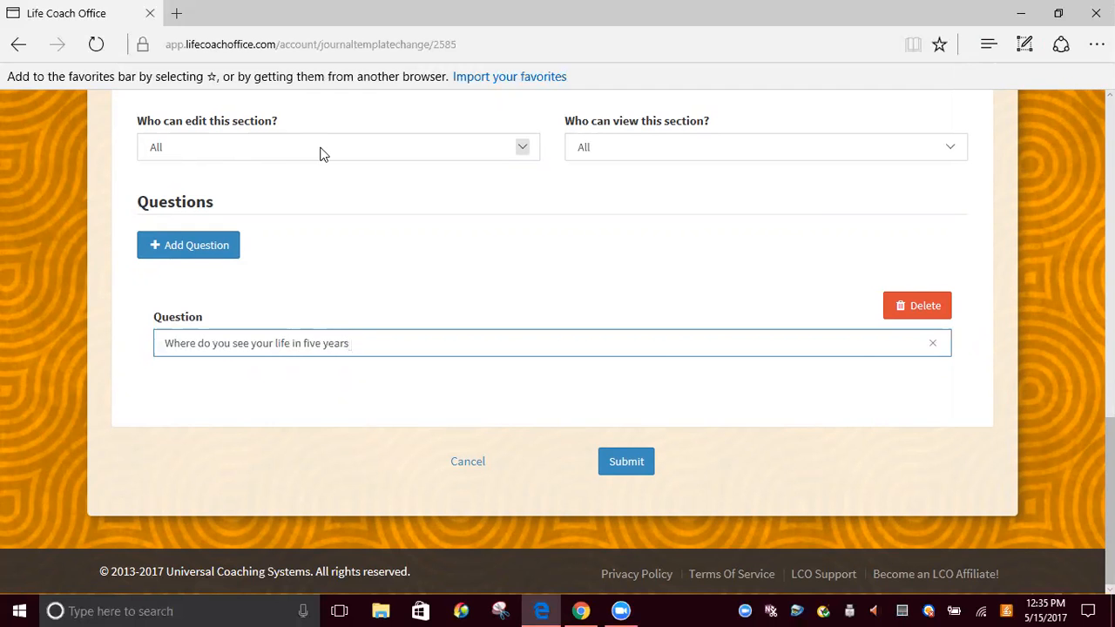
pyautogui.write('?')
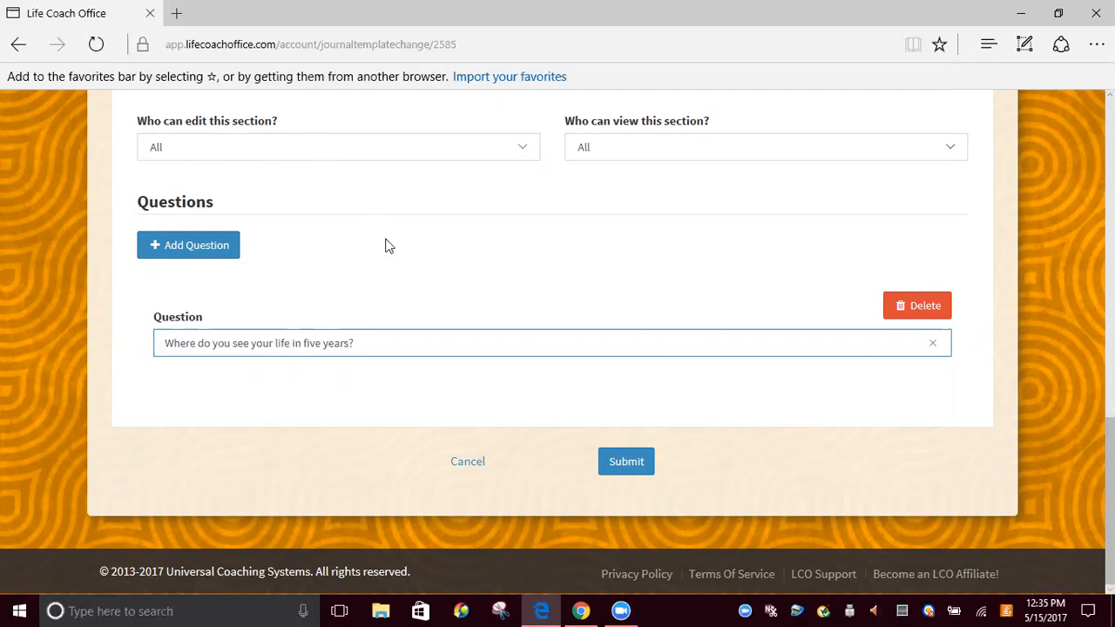
# End the first question with a question mark, add a second reading "What do you need most from your coach?", and submit the template
pyautogui.click(195, 247)
pyautogui.click(223, 342)
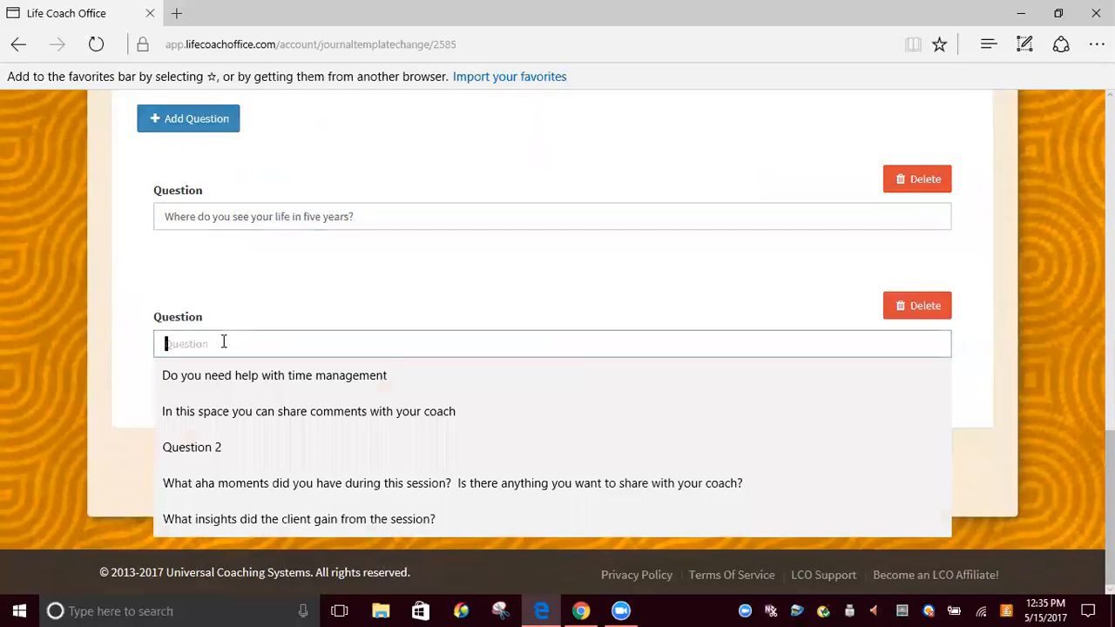
pyautogui.write('What wo')
pyautogui.write('uld you')
pyautogui.press('BackSpace')
pyautogui.press('BackSpace')
pyautogui.press('BackSpace')
pyautogui.press('BackSpace')
pyautogui.press('BackSpace')
pyautogui.press('BackSpace')
pyautogui.press('BackSpace')
pyautogui.press('BackSpace')
pyautogui.press('BackSpace')
pyautogui.press('BackSpace')
pyautogui.write('do you need ')
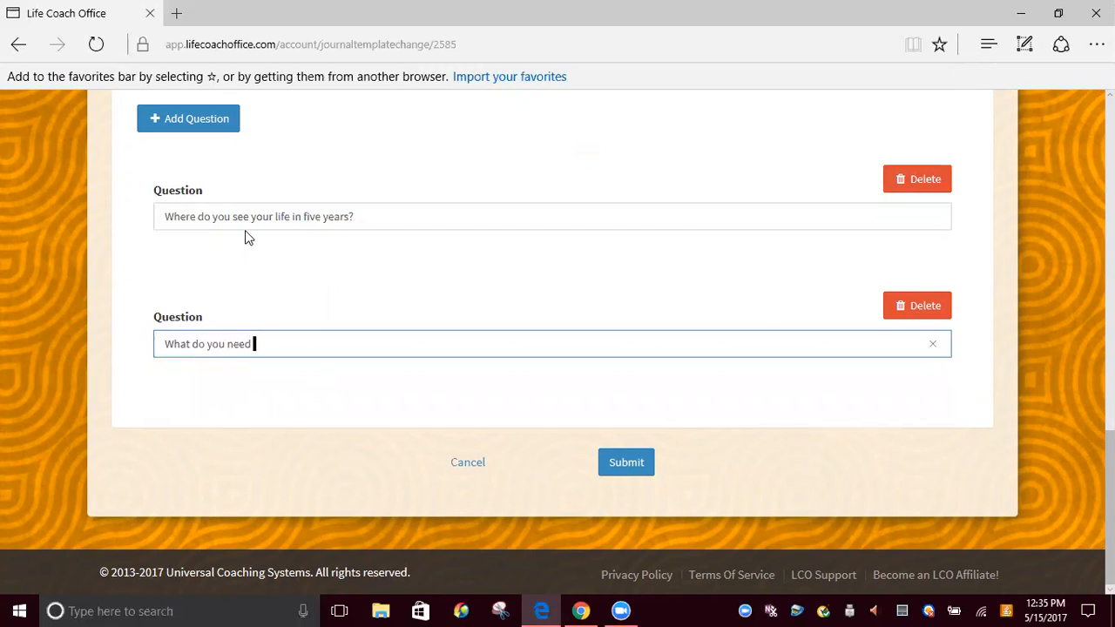
pyautogui.write('most from your coach?')
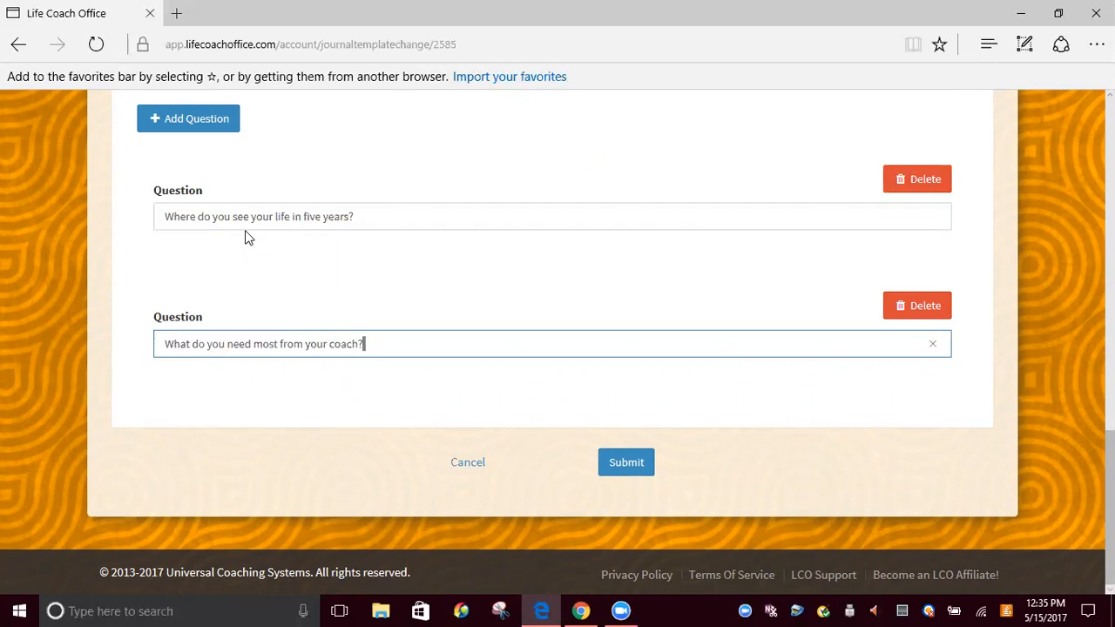
pyautogui.click(622, 468)
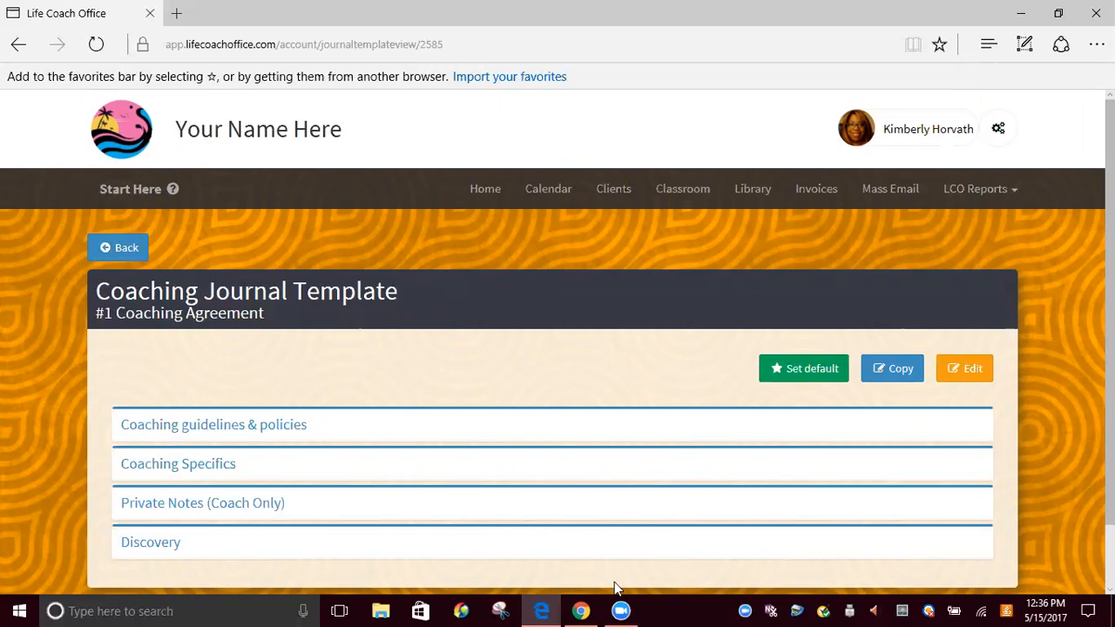
# Switch to the client's account in Chrome and open the Coaching Agreement entry of 10 May 2017 in the coaching journal
pyautogui.click(580, 611)
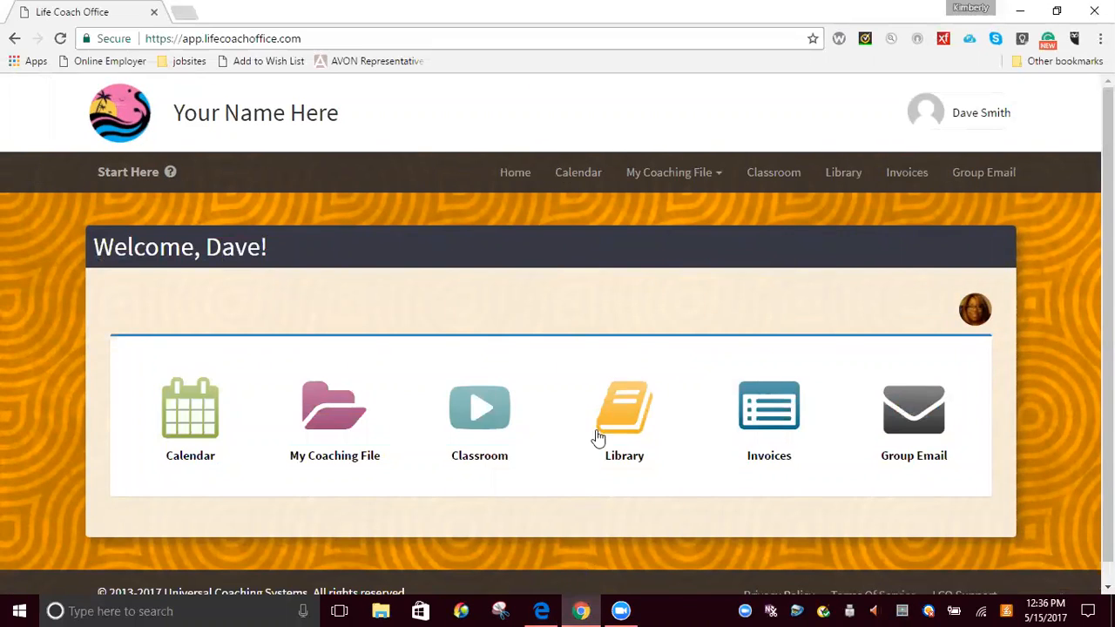
pyautogui.click(676, 178)
pyautogui.click(683, 209)
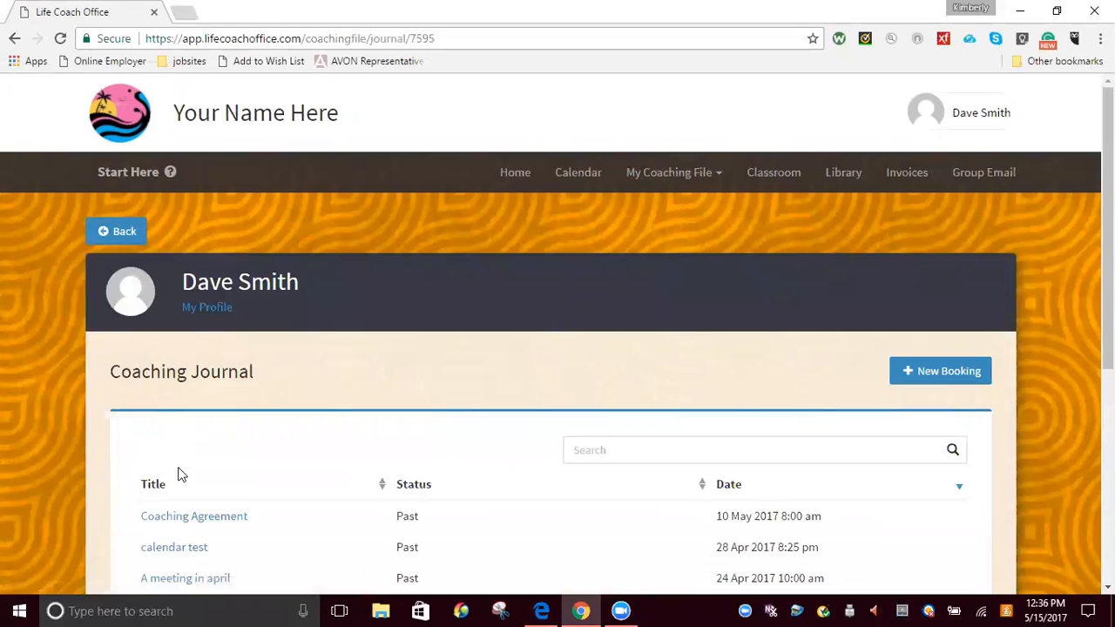
pyautogui.click(178, 518)
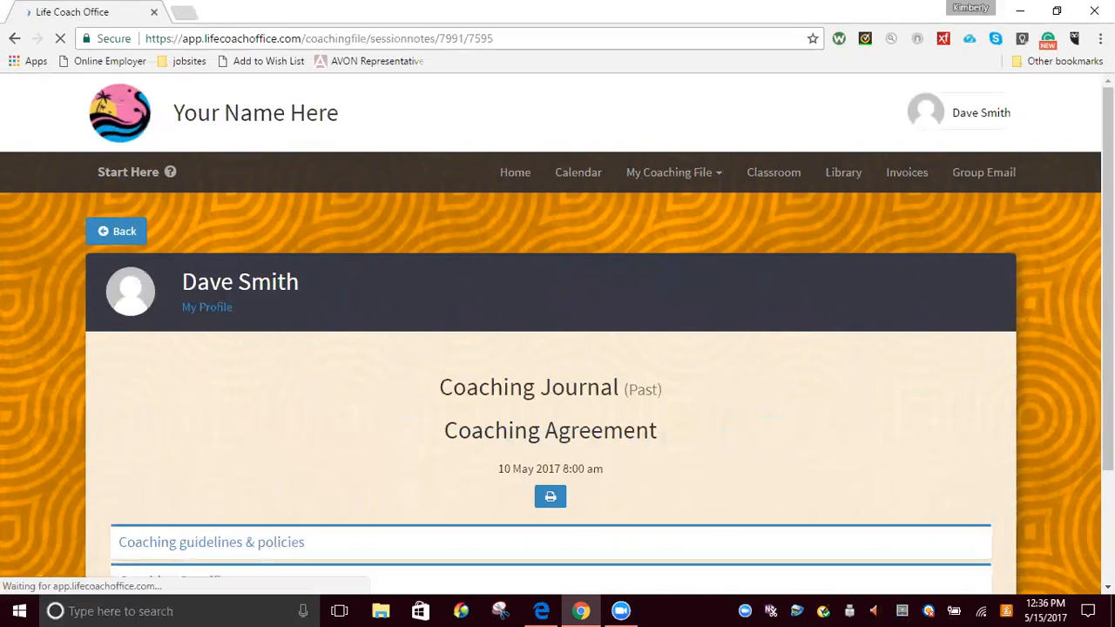
pyautogui.moveTo(1108, 301); pyautogui.dragTo(1107, 409)
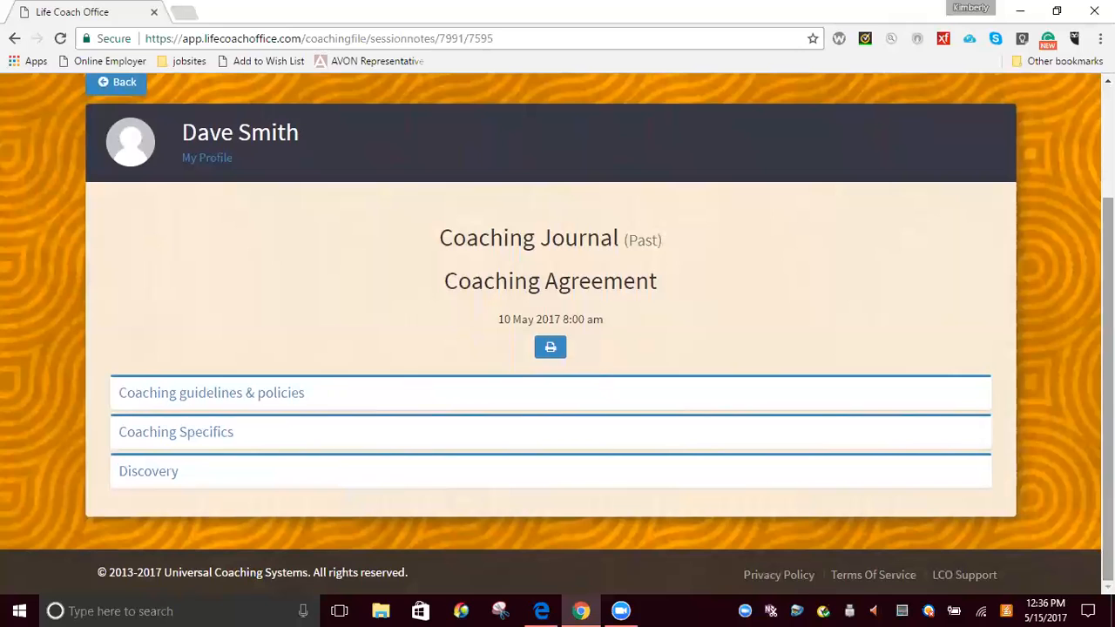
# Review the Discovery section's questions as the client, save the session notes, and switch back to the coach's account in Edge
pyautogui.click(137, 474)
pyautogui.scroll(-3, 139, 477)
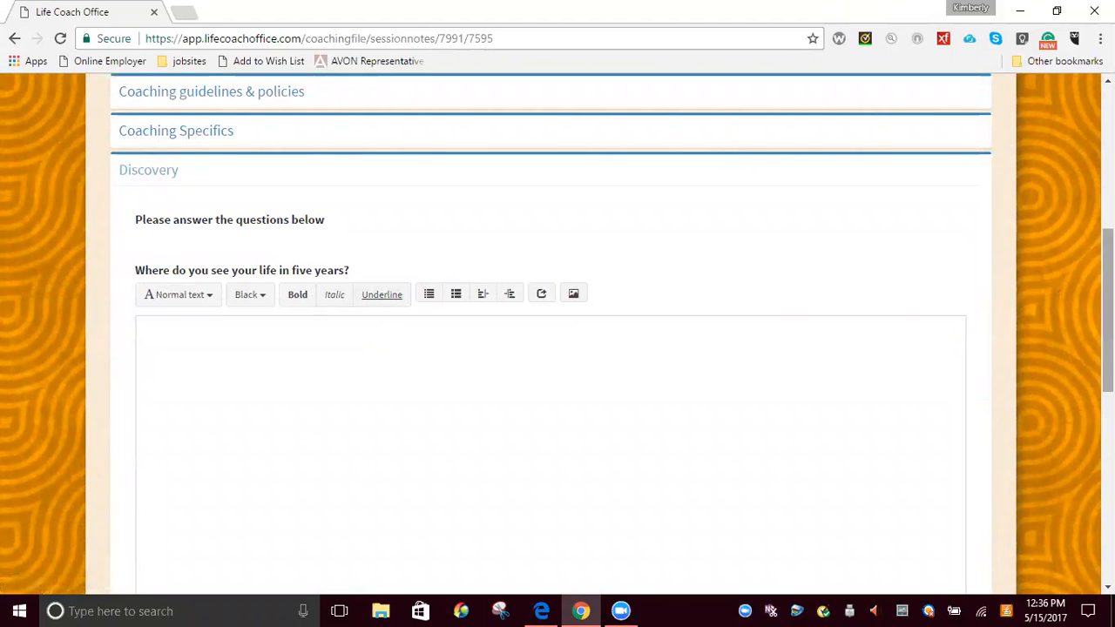
pyautogui.scroll(-4, 558, 335)
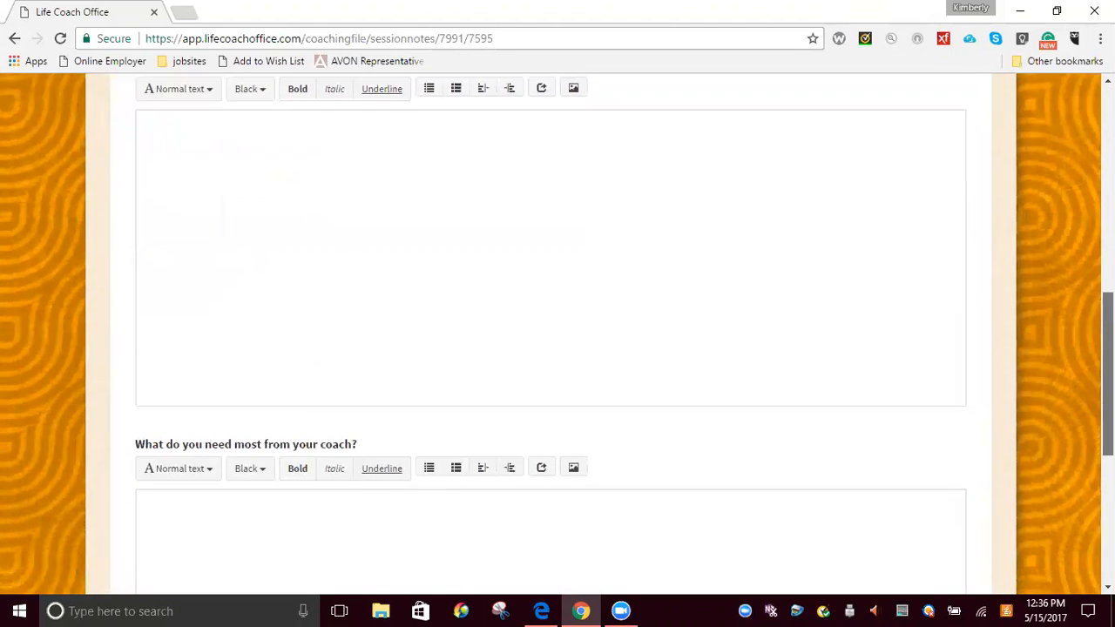
pyautogui.scroll(-3, 557, 335)
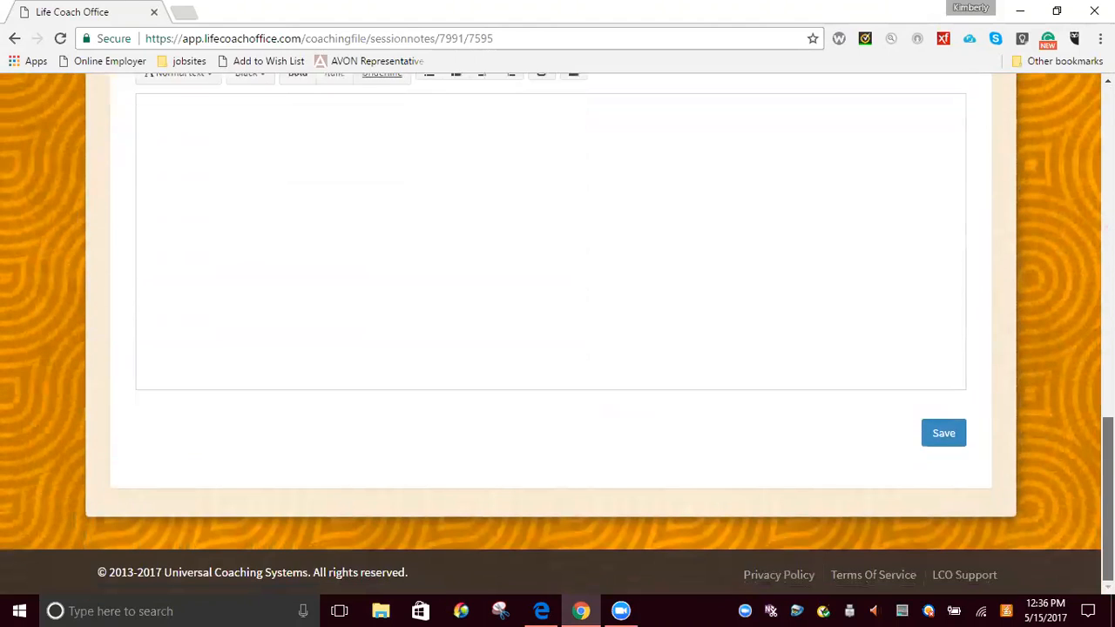
pyautogui.click(949, 436)
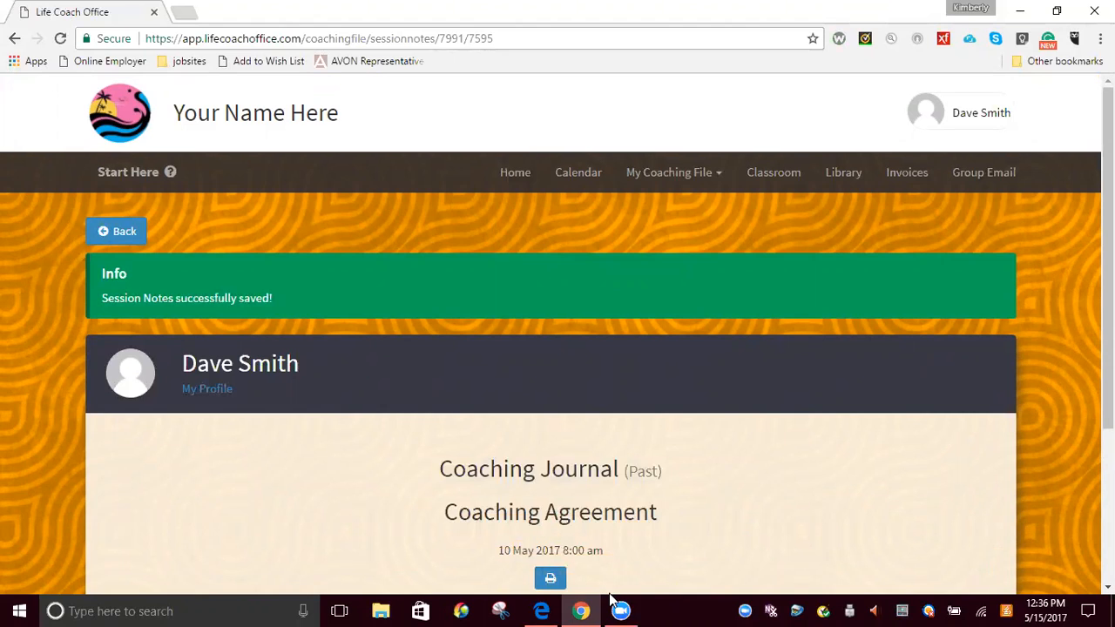
pyautogui.click(545, 609)
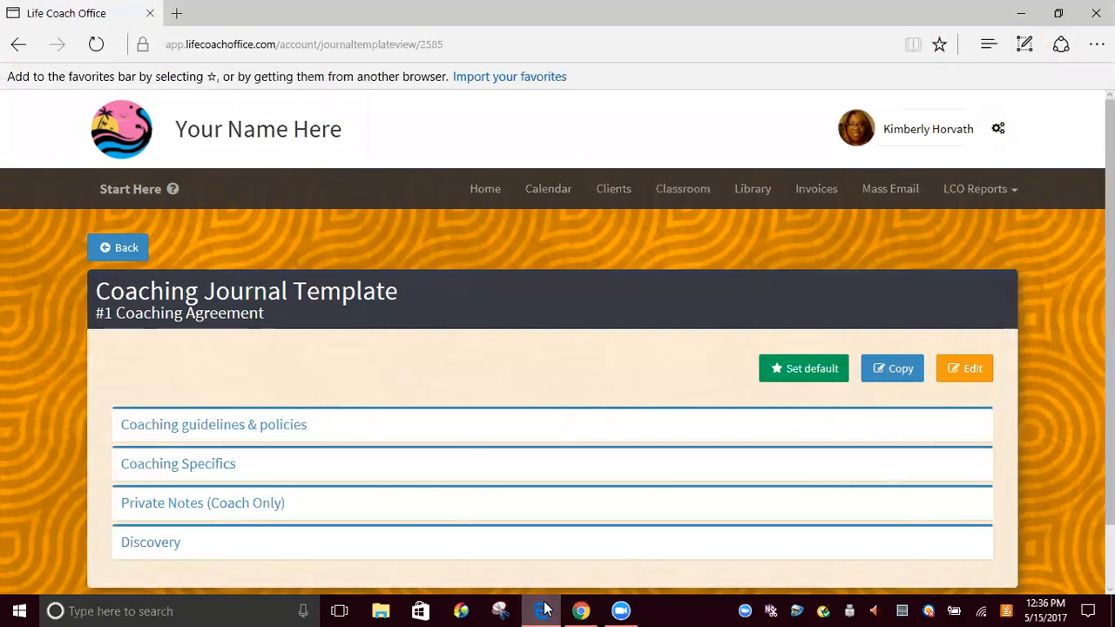